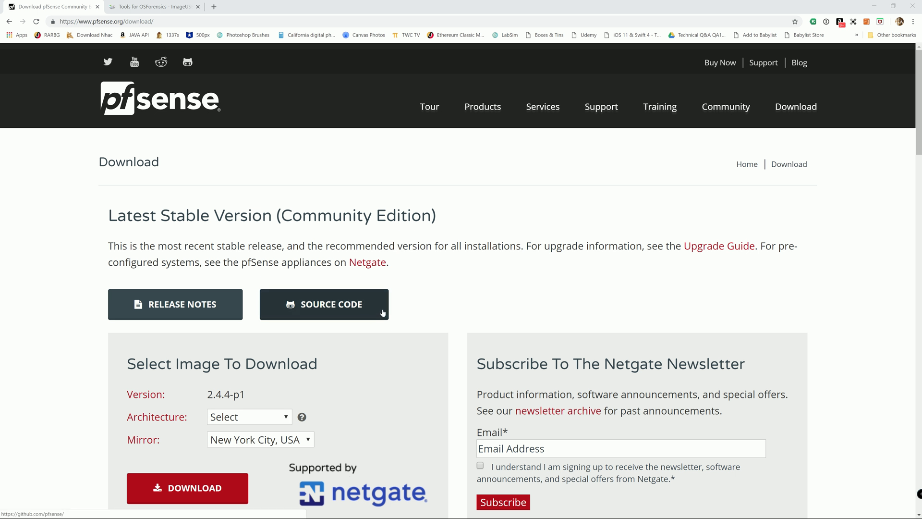
Step: Scroll down to the Select Image To Download form and open the Architecture dropdown
scroll(351, 315, down, 2)
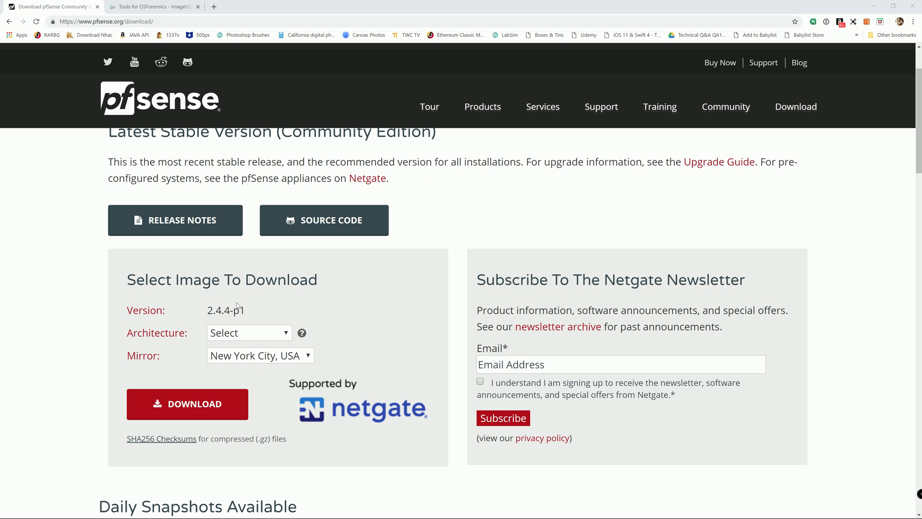
click(252, 333)
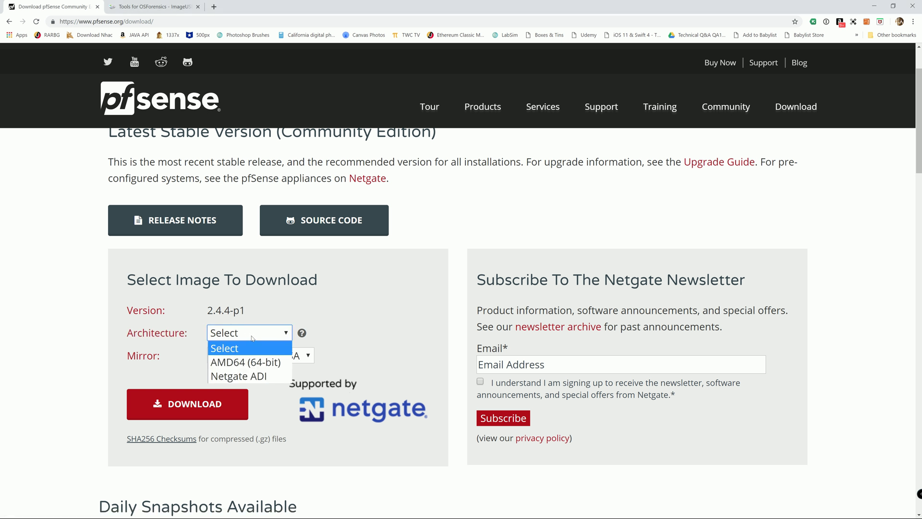
Step: Pick AMD64 (64-bit), USB Memstick Installer and VGA console, leaving the New York City, USA mirror
click(264, 366)
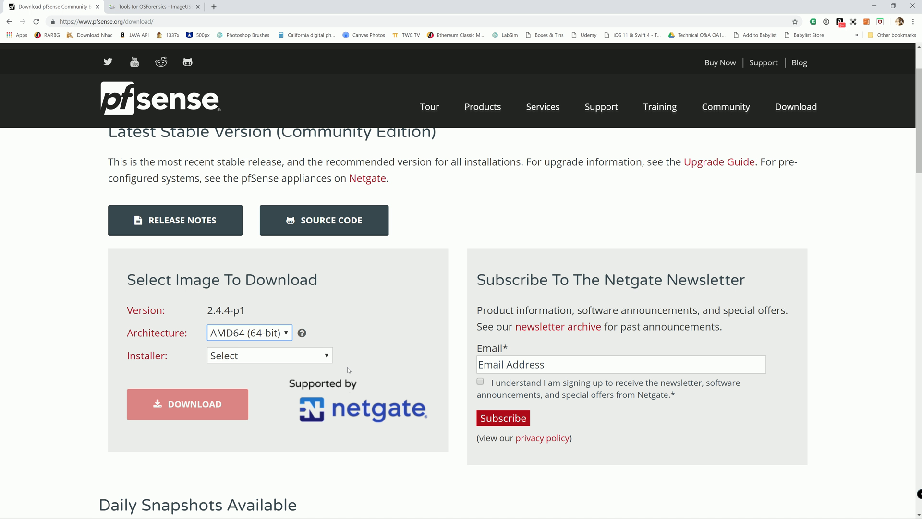
click(235, 358)
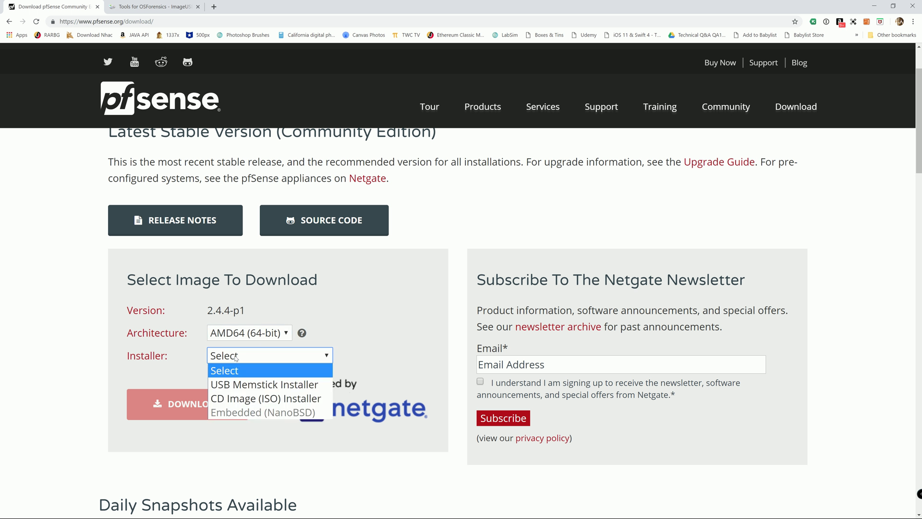
click(271, 388)
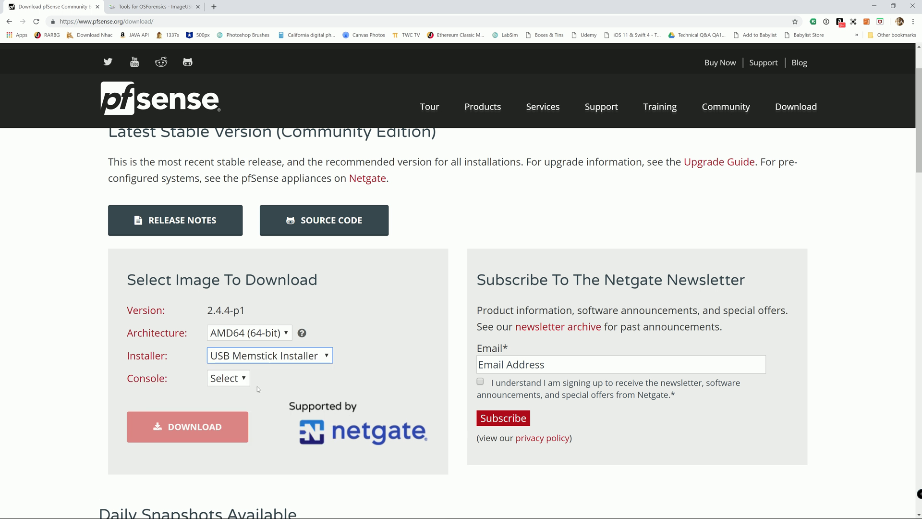
click(237, 380)
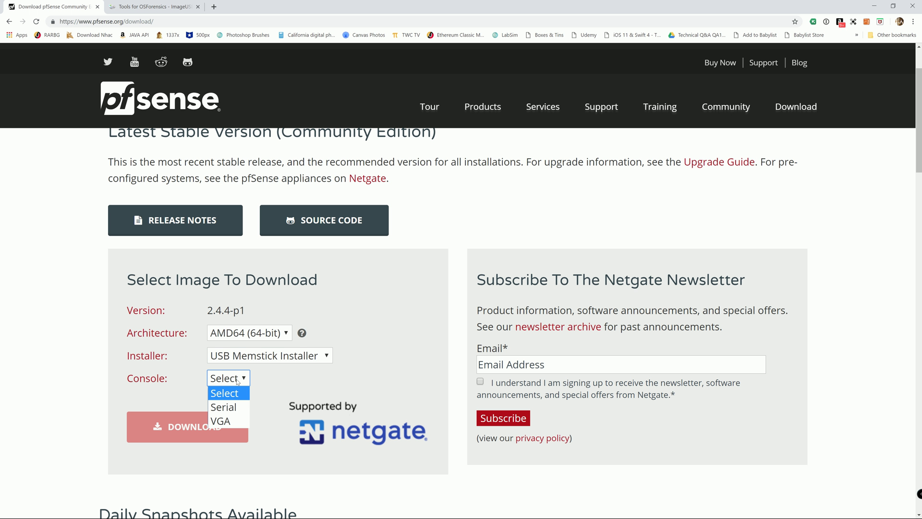
click(230, 421)
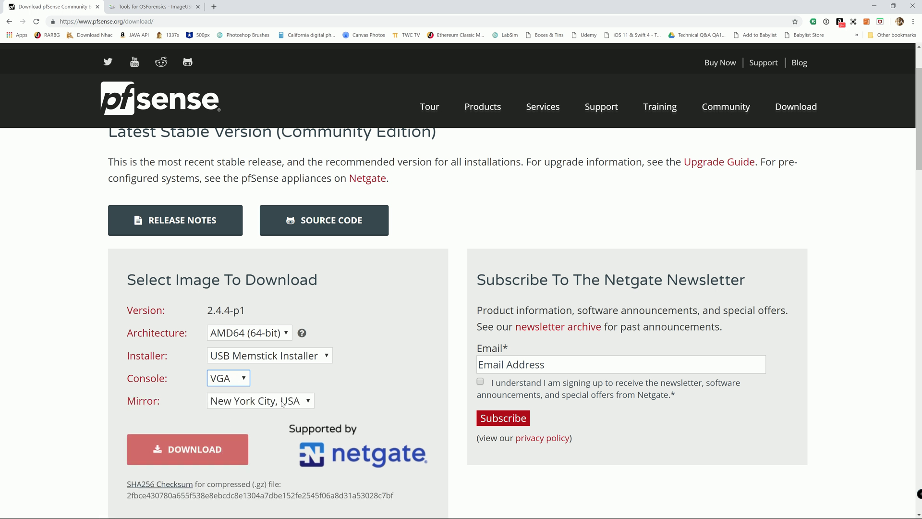
scroll(355, 397, down, 1)
scroll(354, 397, down, 1)
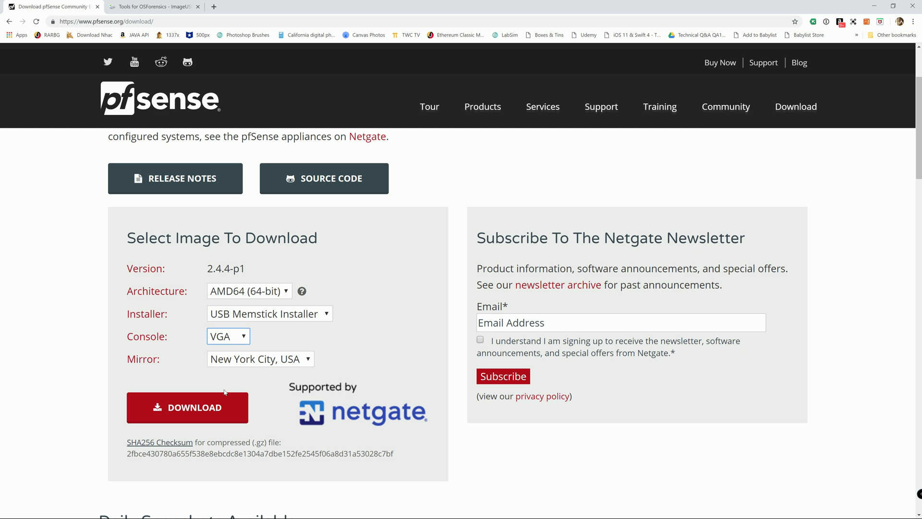
click(250, 361)
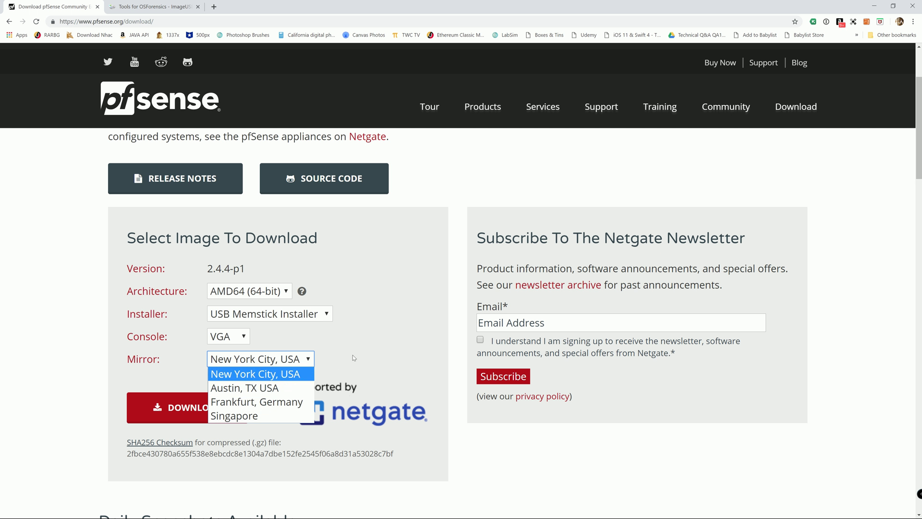
click(338, 359)
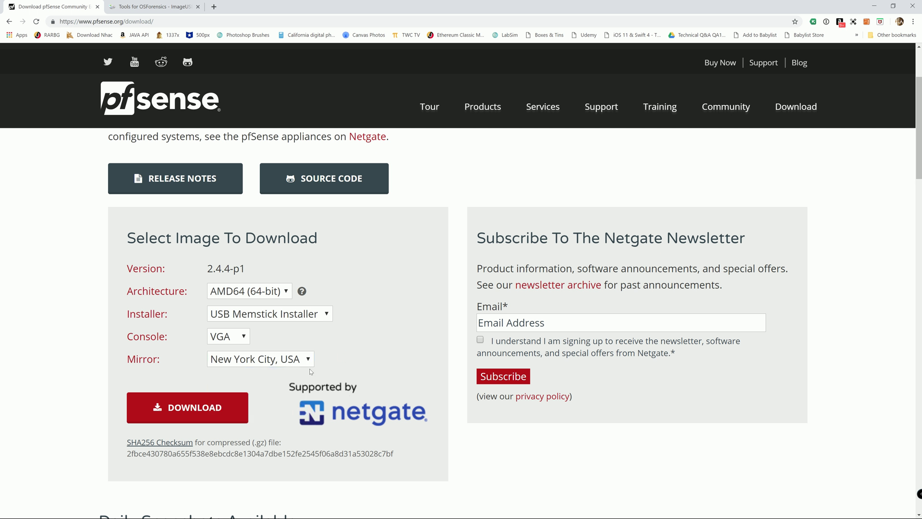
scroll(310, 372, down, 1)
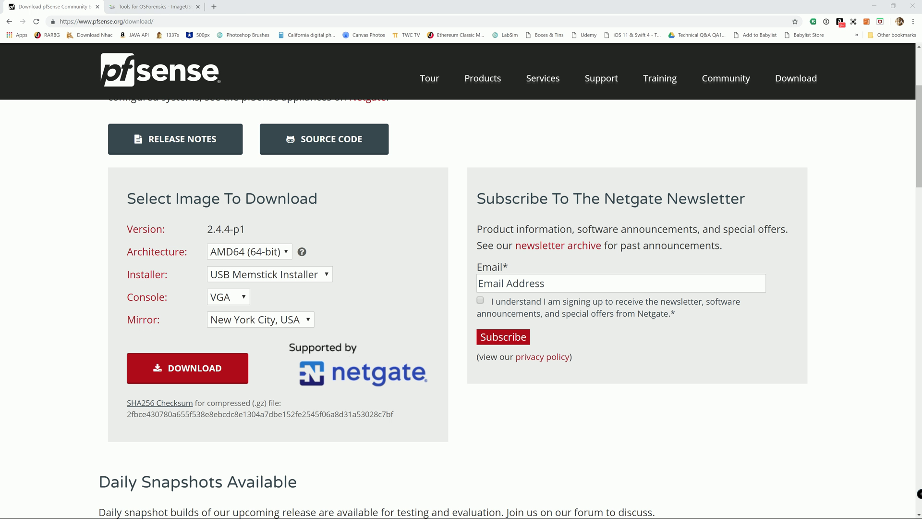
key(super)
Step: Search the Start menu for 'power' and launch Windows PowerShell
click(119, 512)
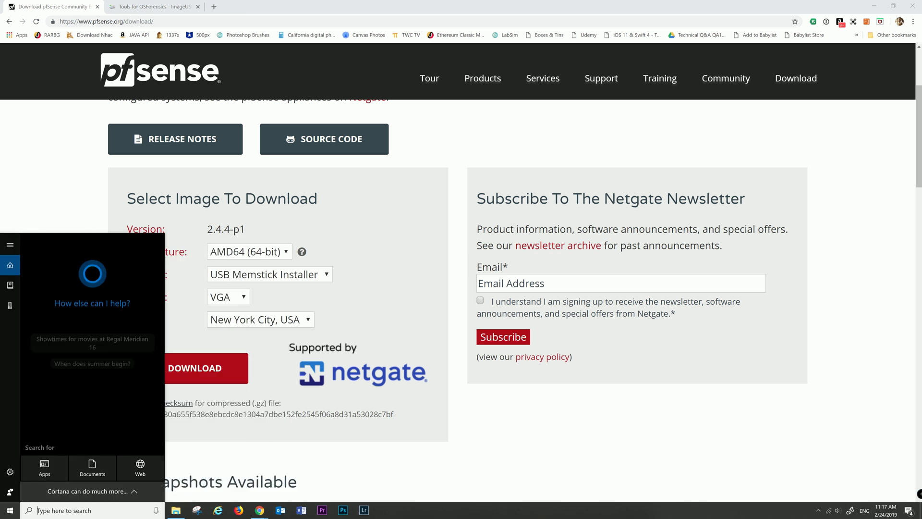
text(power)
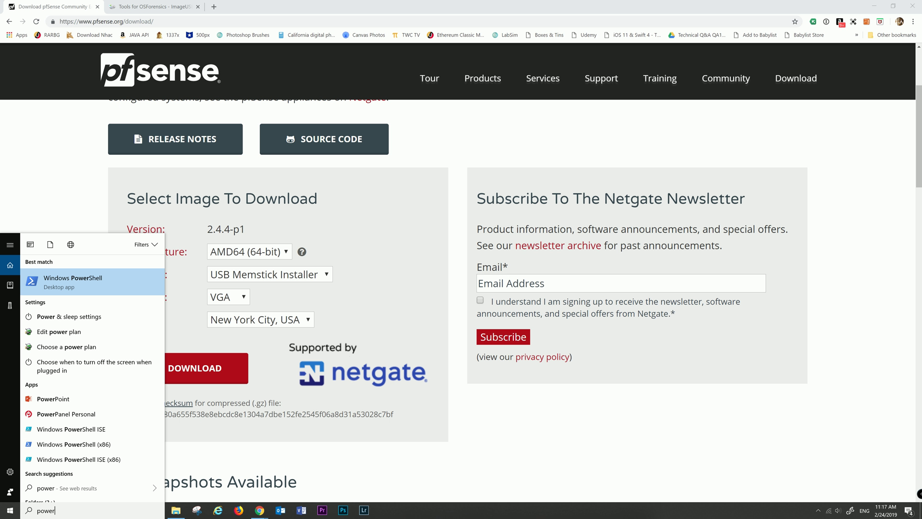
click(105, 281)
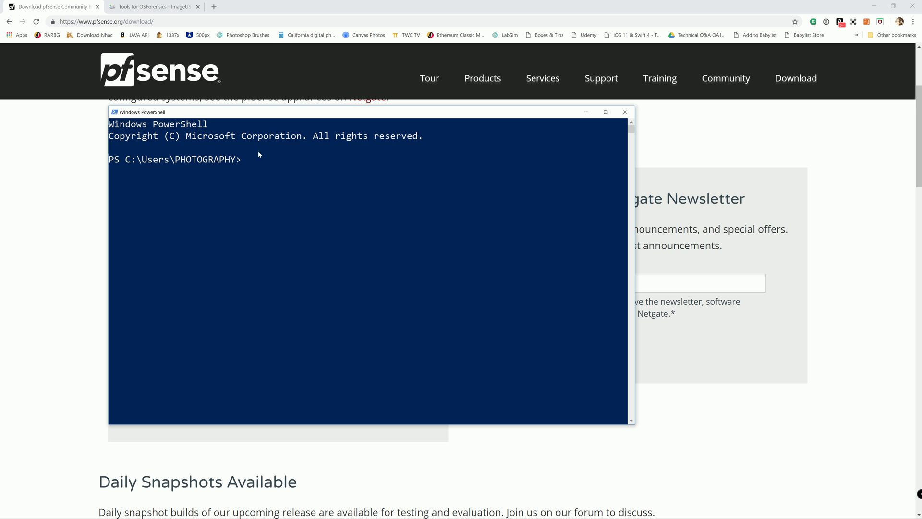
Step: Change PowerShell to Downloads\ISO using the path copied from File Explorer, then list it with ls
drag(269, 115, 415, 93)
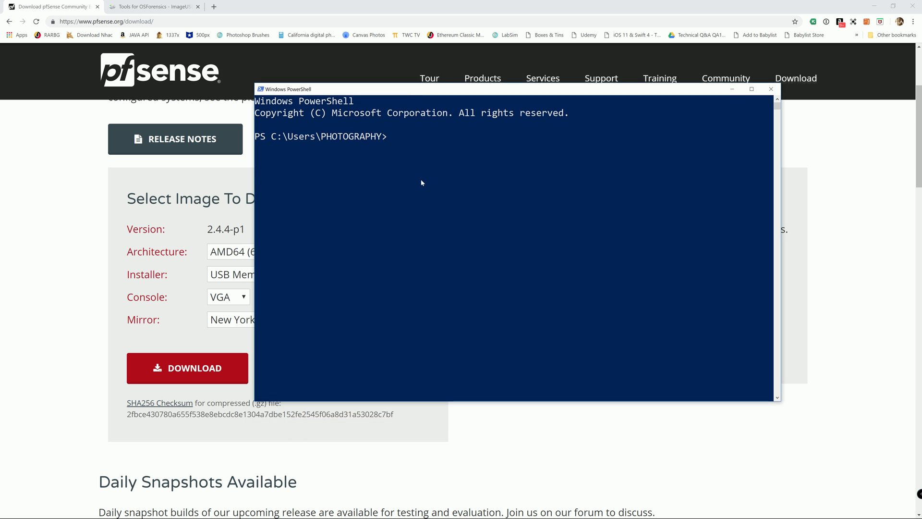
text(cd)
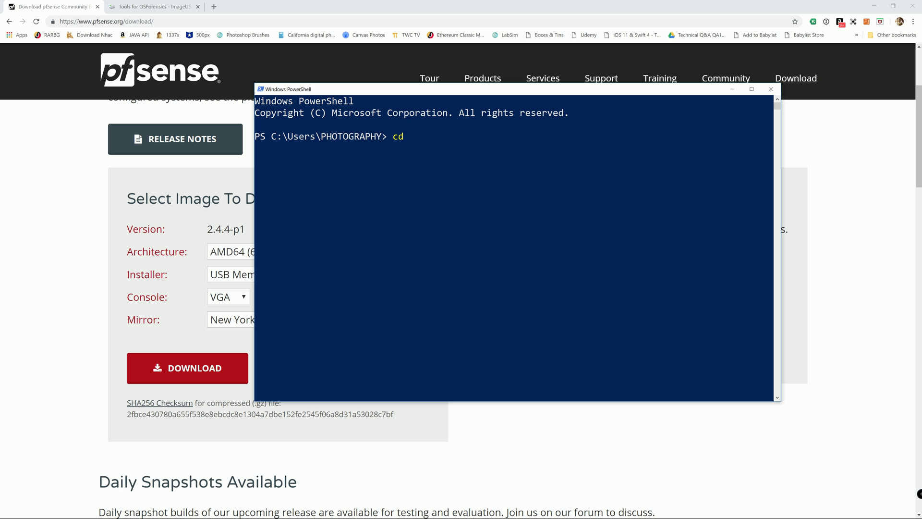
key(super)
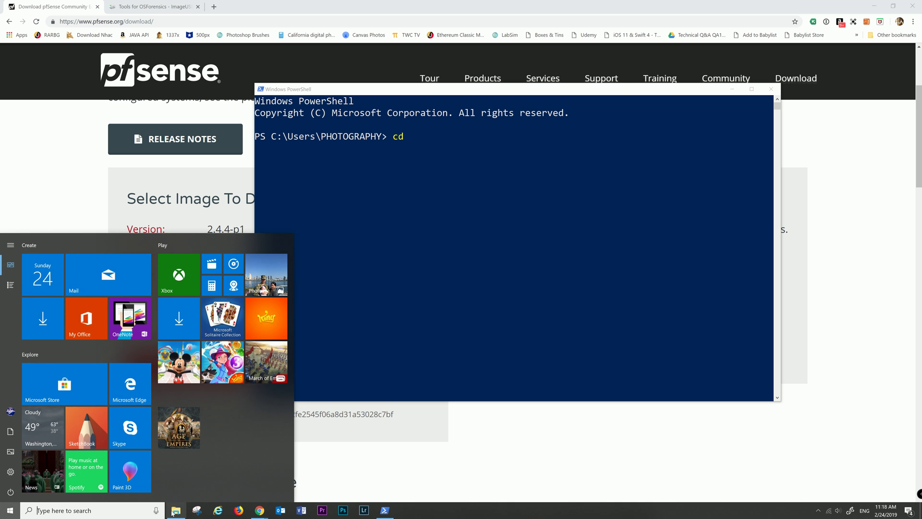
click(176, 511)
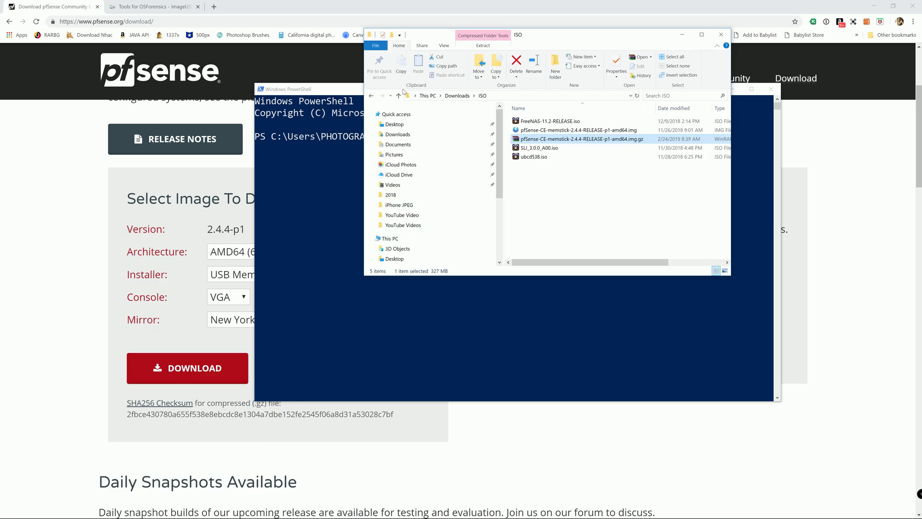
click(503, 95)
right_click(413, 96)
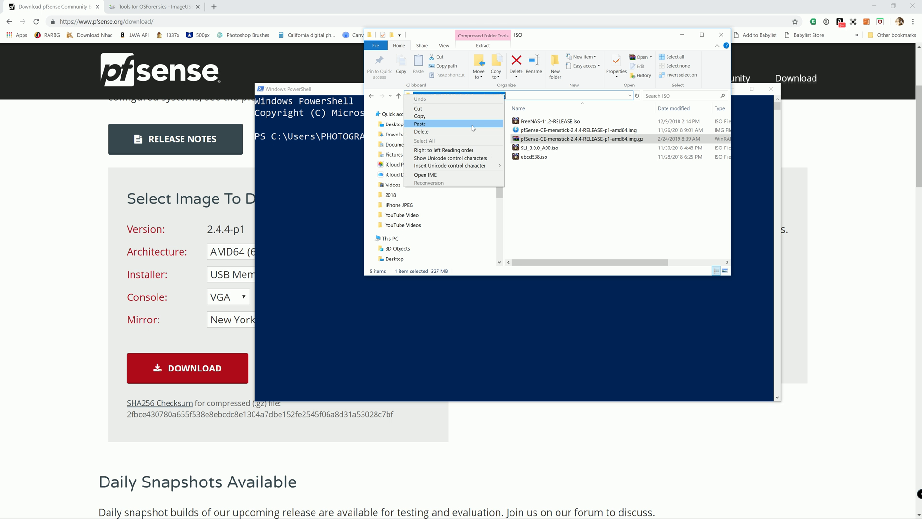
click(472, 124)
click(318, 158)
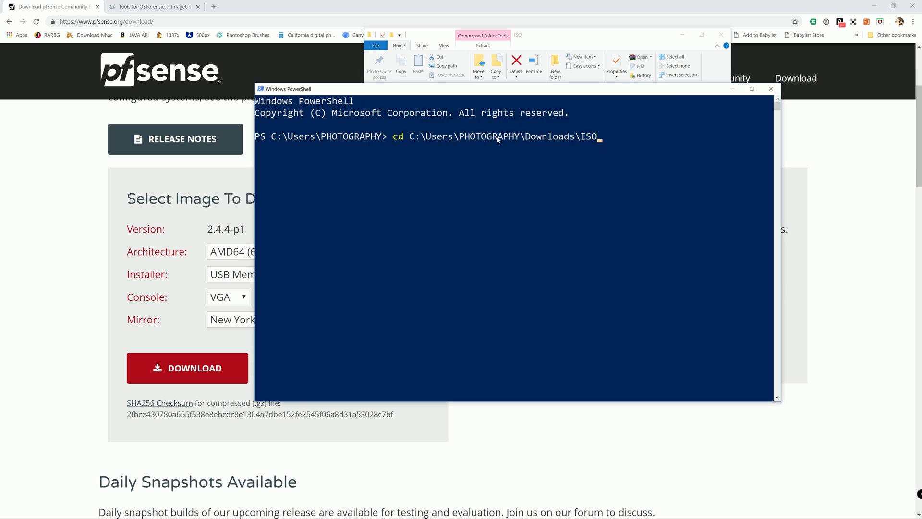
key(Return)
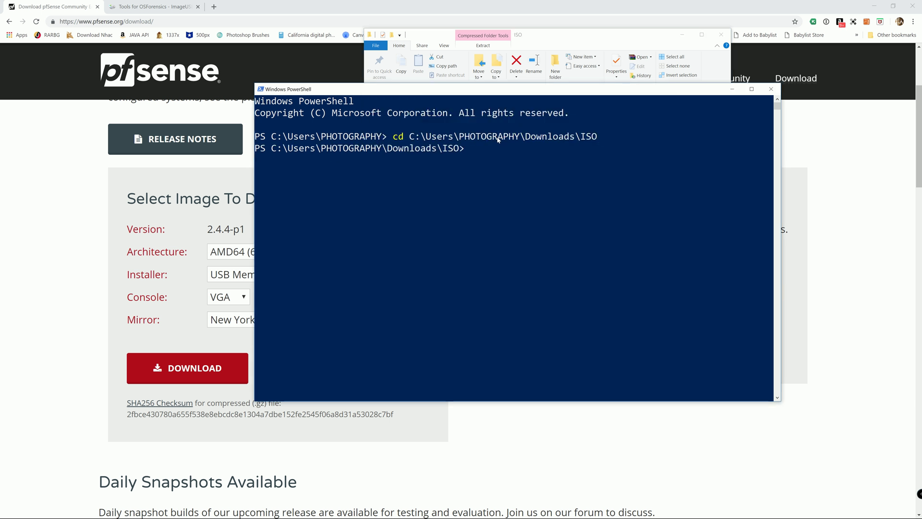
text(ls)
key(Return)
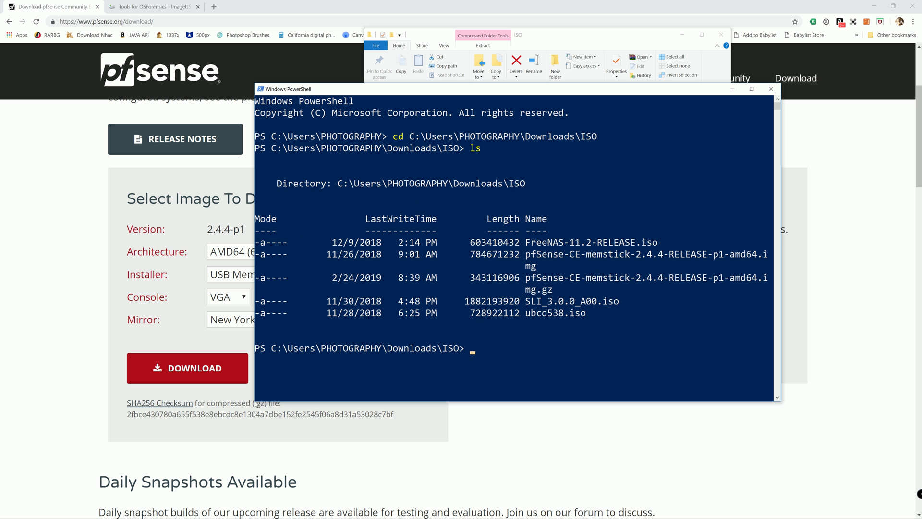
Step: Widen the PowerShell window, list the ISO folder, and type CertUtil -hashfile at the prompt
drag(256, 404, 214, 402)
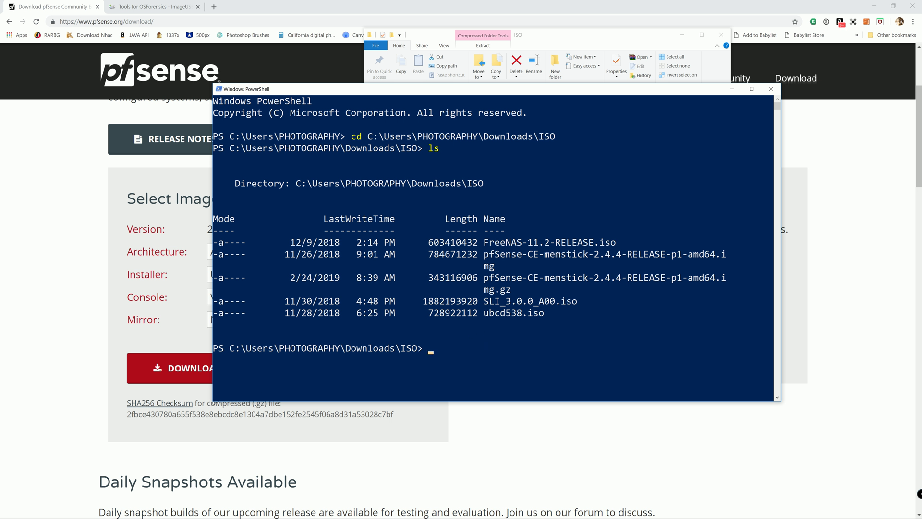
drag(215, 404, 198, 403)
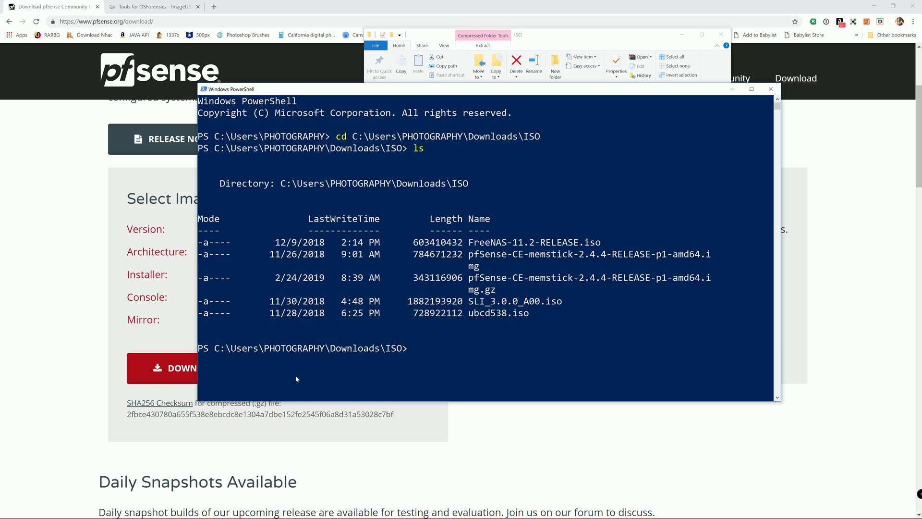
text(ls)
key(Return)
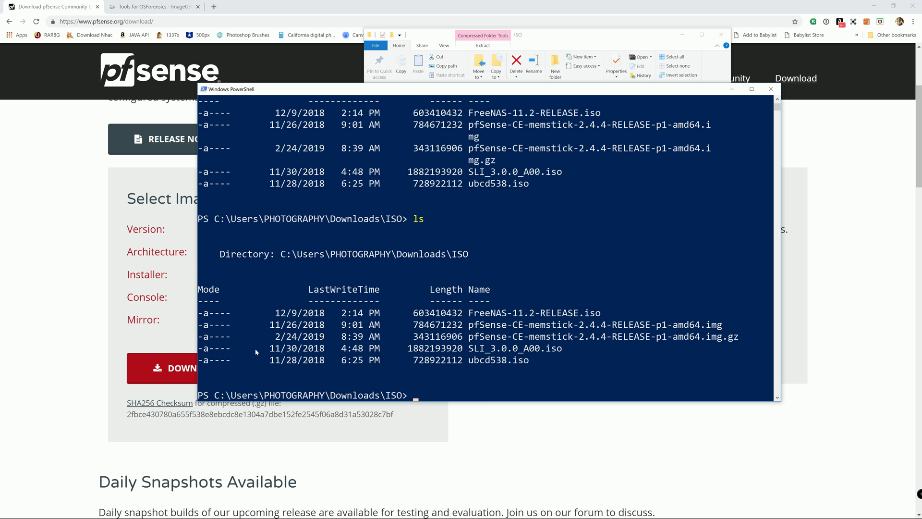
scroll(567, 339, down, 1)
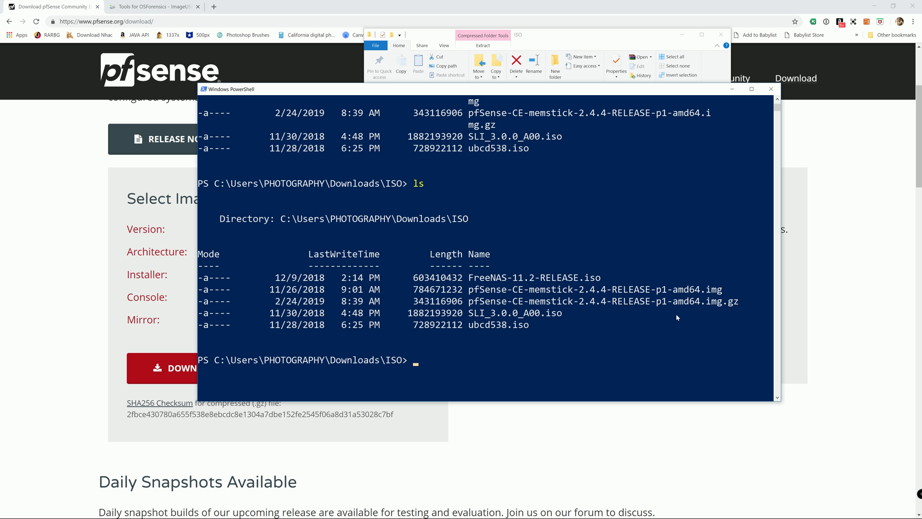
text(CertUtil -hashfile)
drag(469, 301, 739, 303)
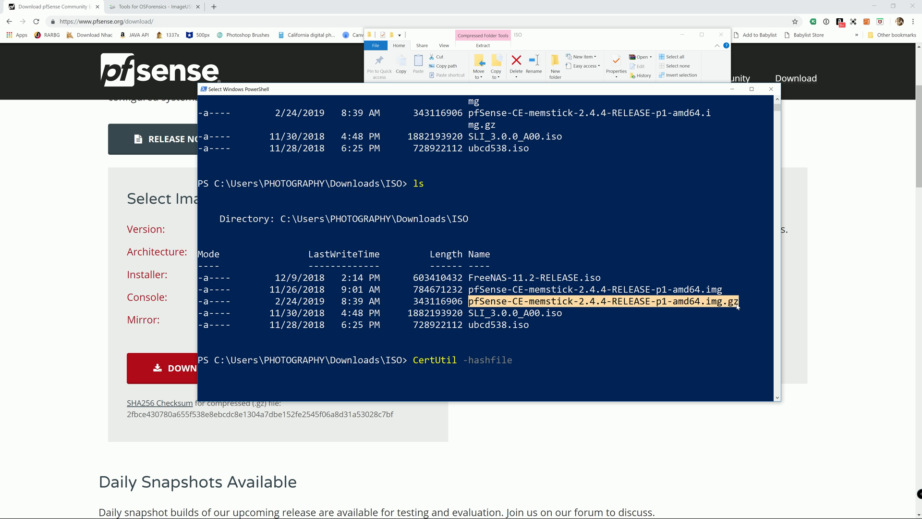
Step: Run CertUtil -hashfile with SHA256 on the pfSense memstick .img.gz file name
right_click(692, 305)
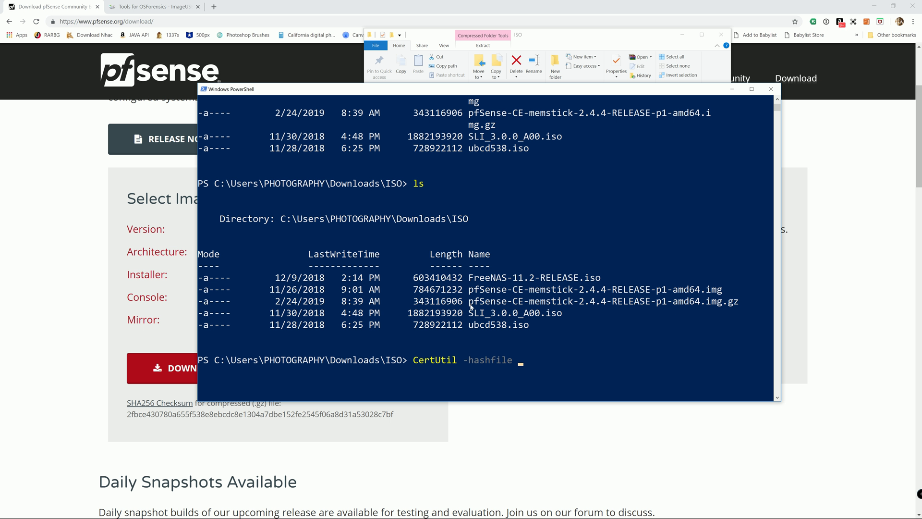
drag(468, 301, 710, 301)
click(709, 301)
drag(470, 301, 738, 302)
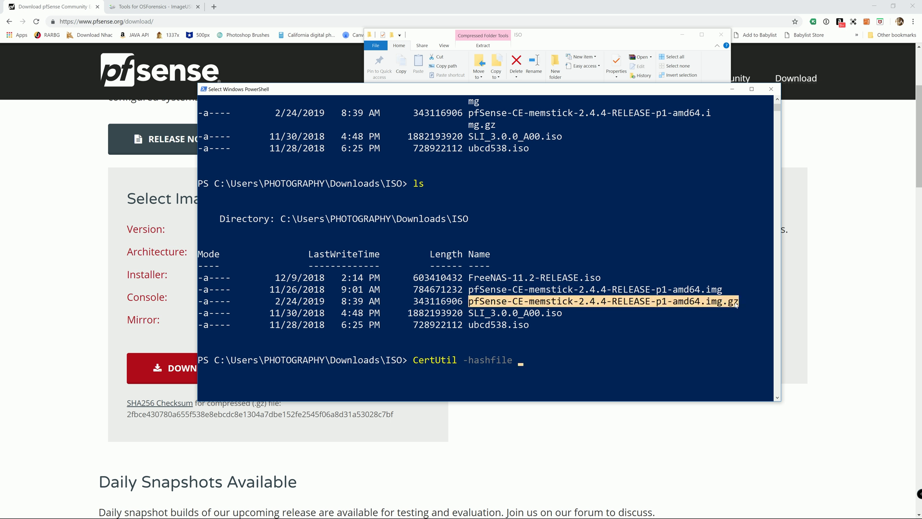
right_click(731, 302)
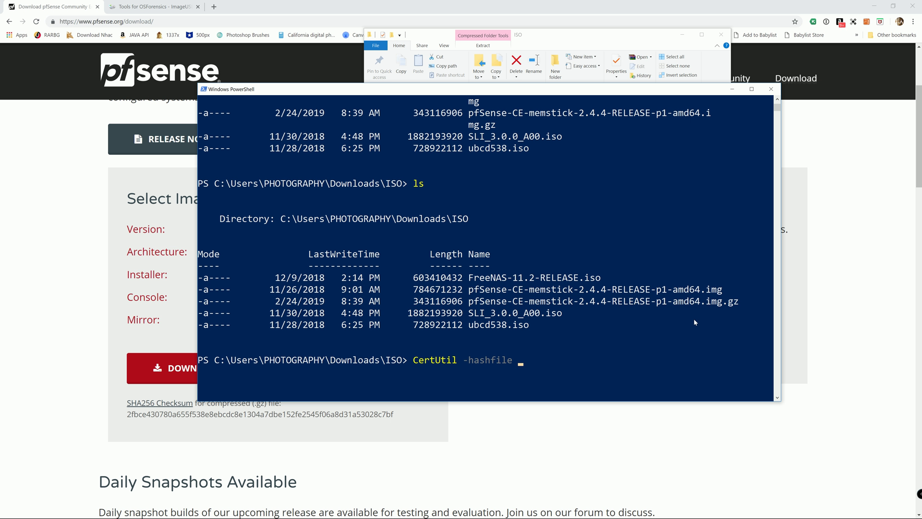
right_click(537, 361)
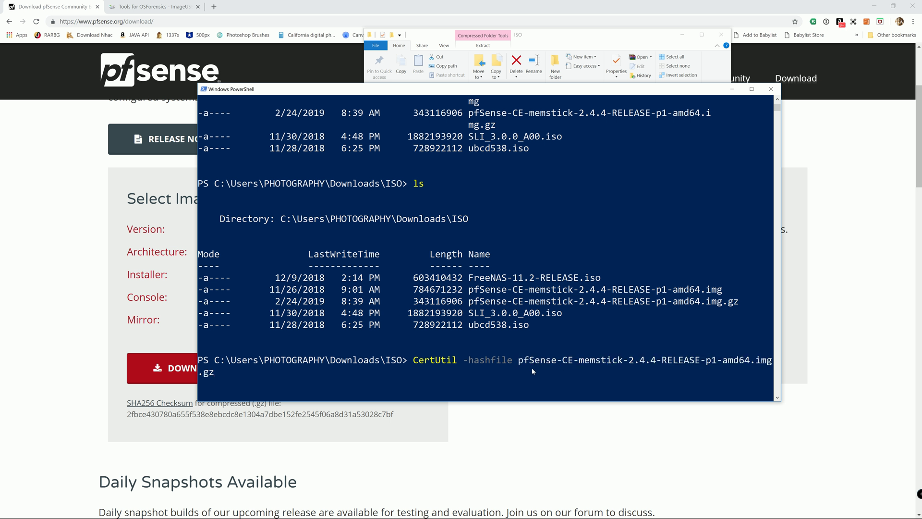
text(SHA256)
key(Return)
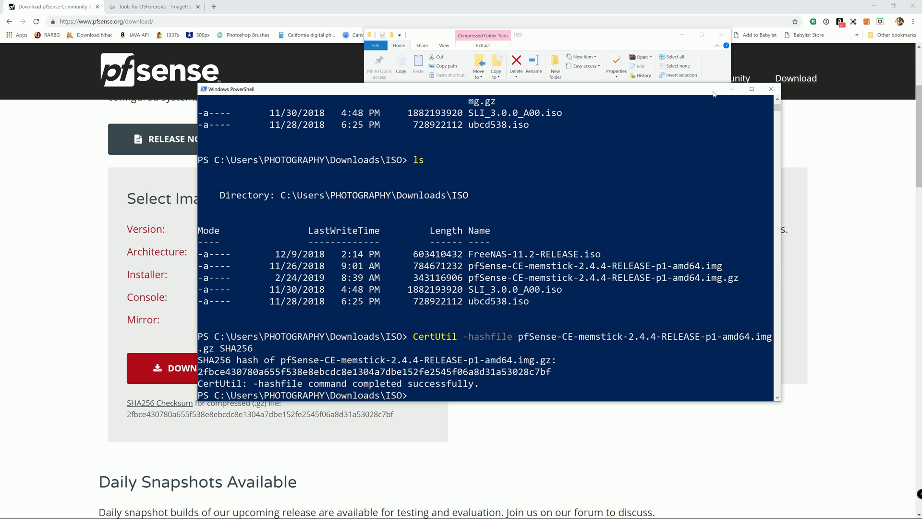
Step: Close the PowerShell console, leaving the ISO folder and browser visible
click(732, 89)
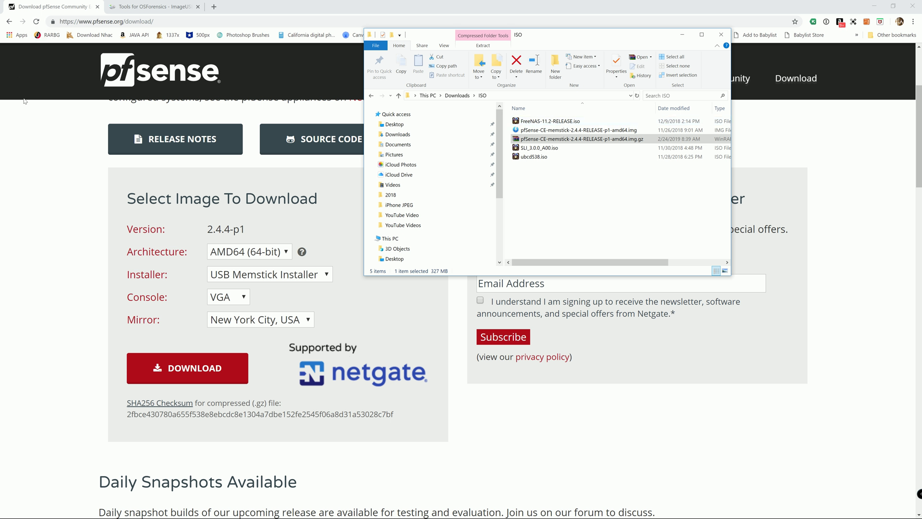
click(16, 134)
Step: Download imageusb.zip from the OSForensics ImageUSB page, saving it to the Desktop
click(123, 7)
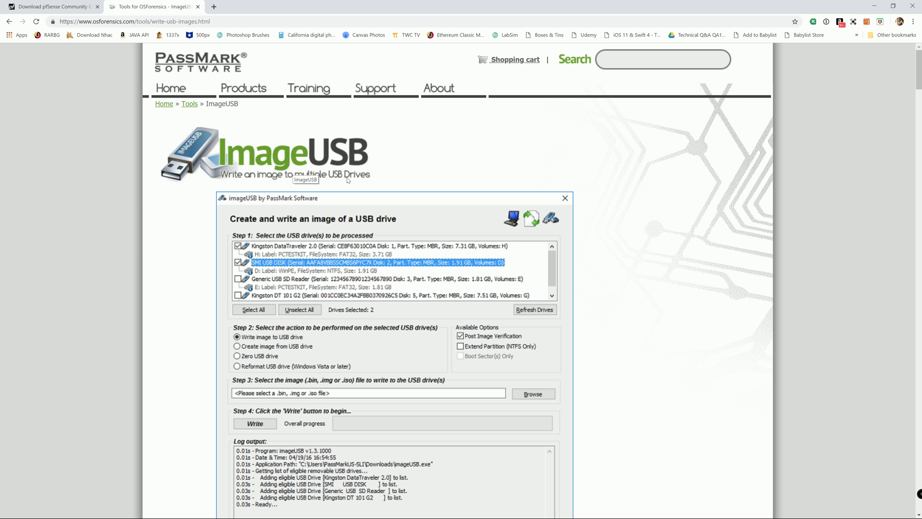
scroll(348, 180, down, 12)
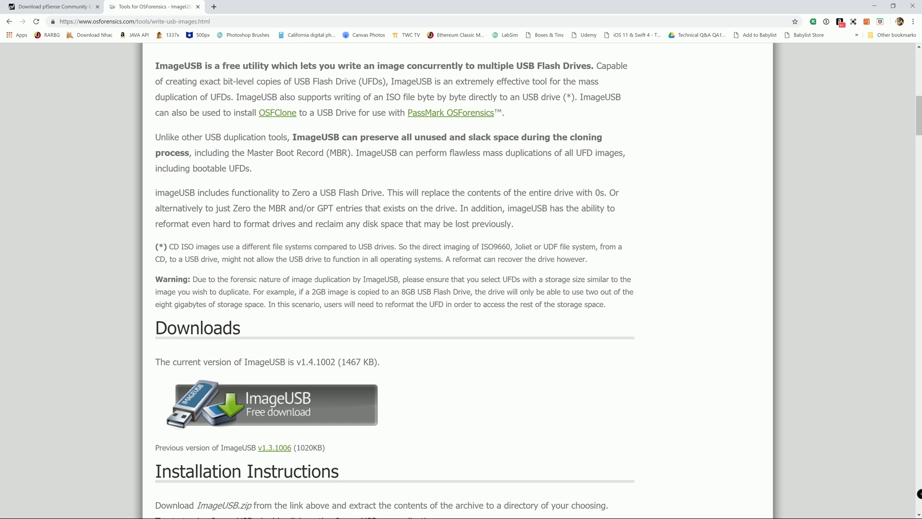
scroll(288, 288, down, 3)
click(278, 285)
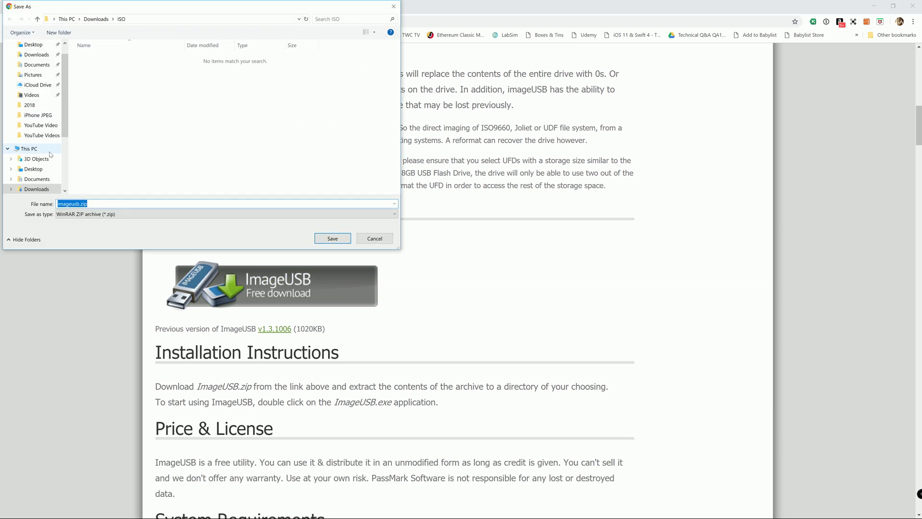
click(33, 44)
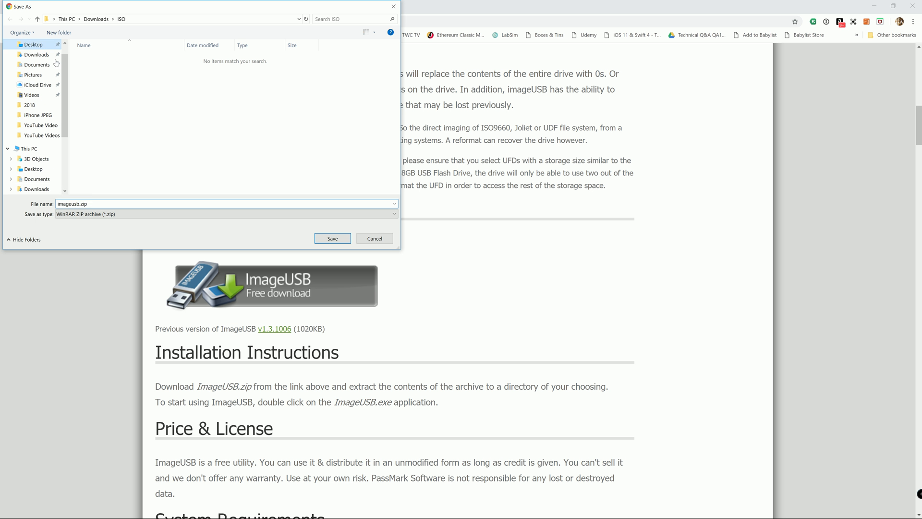
click(333, 238)
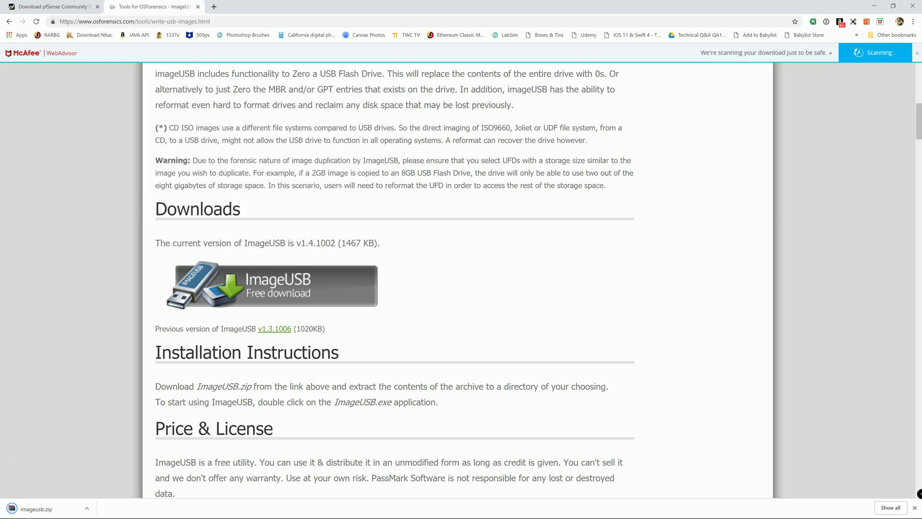
Step: Minimize Chrome, check the ISO folder window, and return to the OSForensics page
click(874, 5)
mouse_move(260, 511)
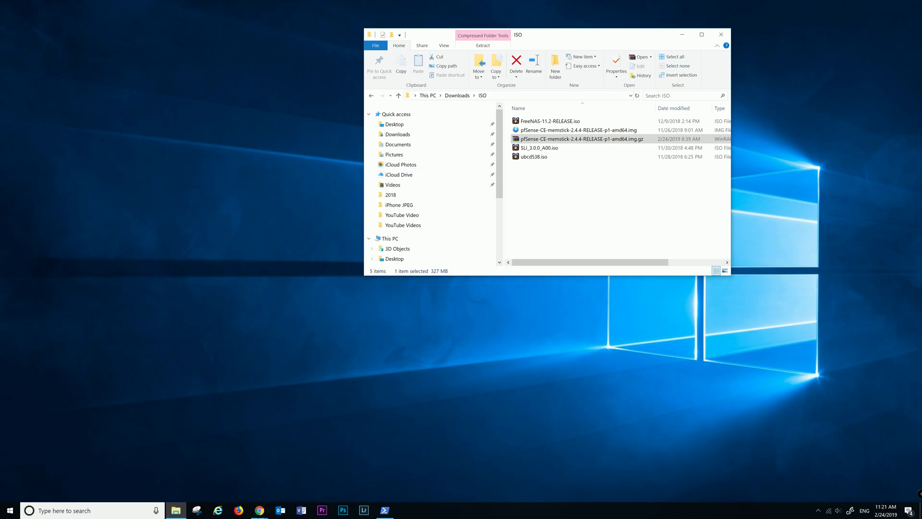
click(175, 512)
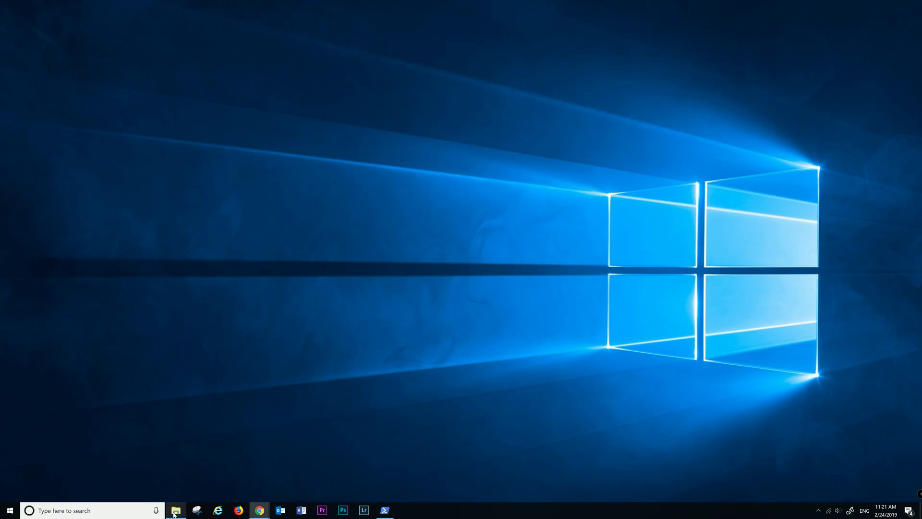
click(175, 512)
mouse_move(258, 510)
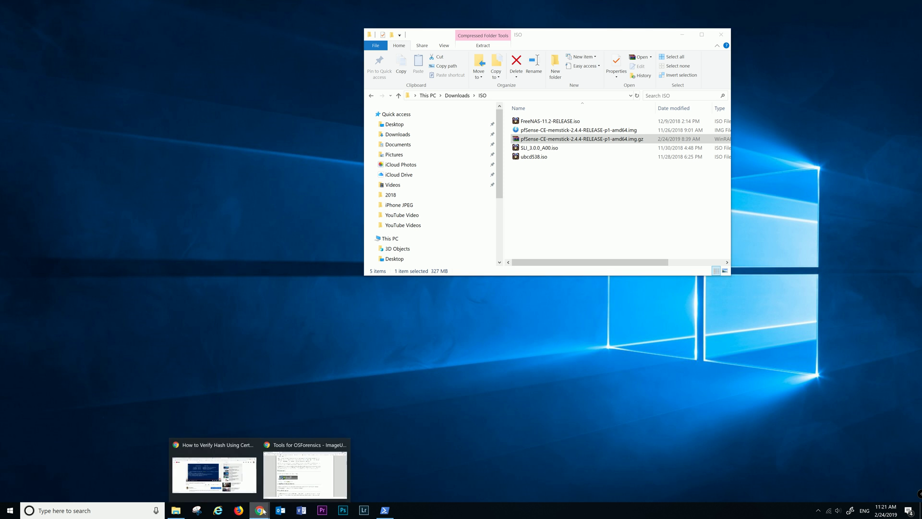
click(319, 485)
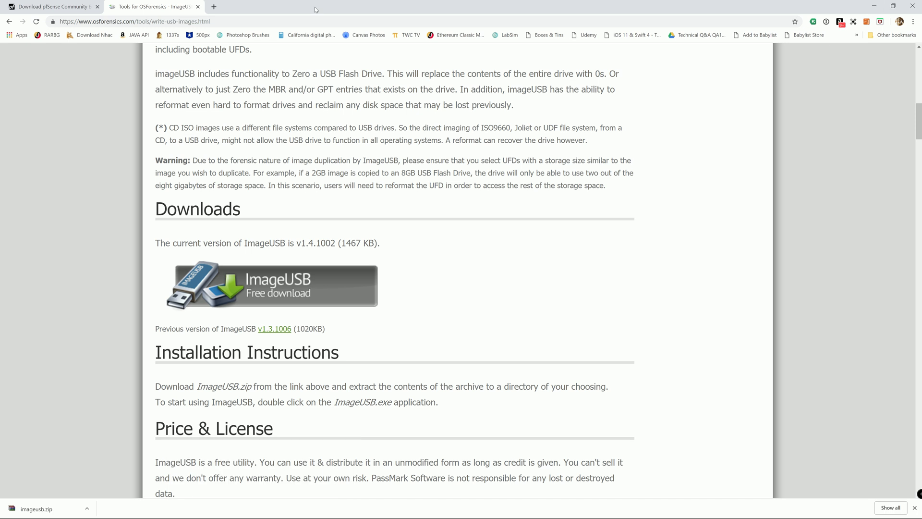
Step: Download ImageUSB again into Downloads\ISO as imageusb (1).zip and open the archive
click(288, 286)
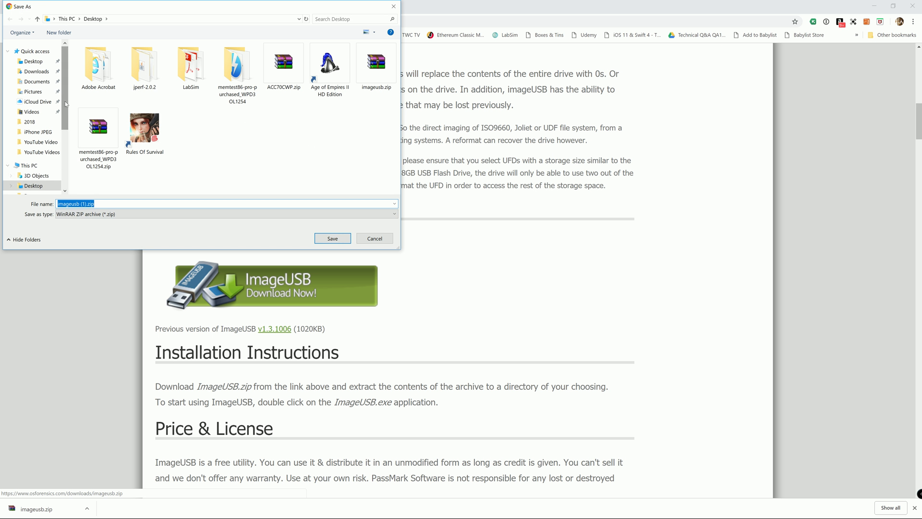
drag(66, 104, 66, 125)
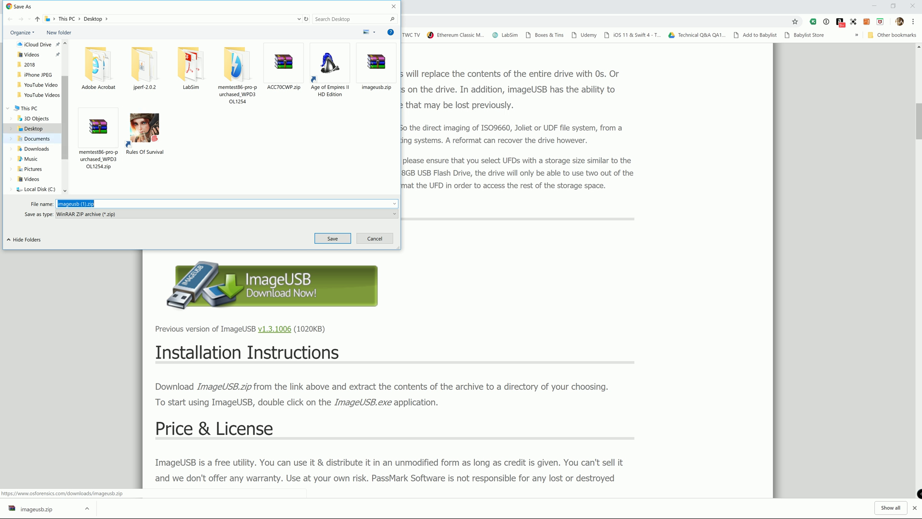
click(43, 150)
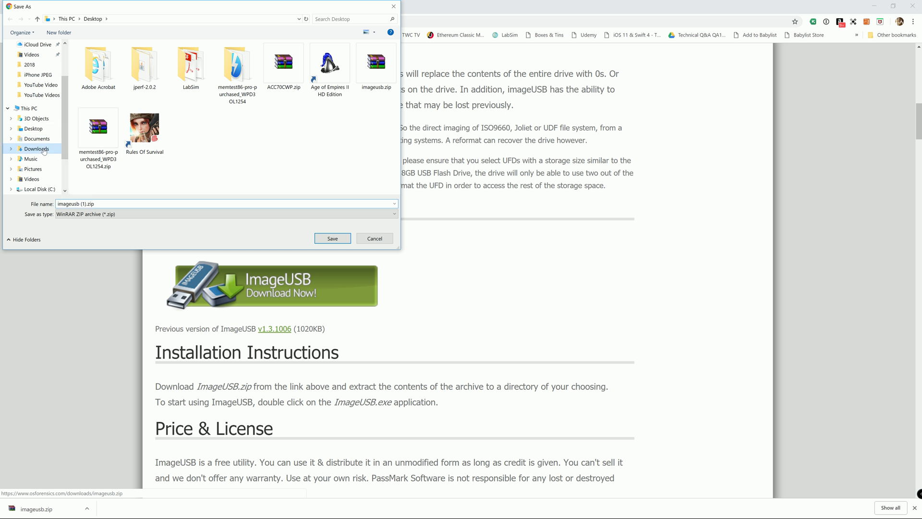
double_click(108, 149)
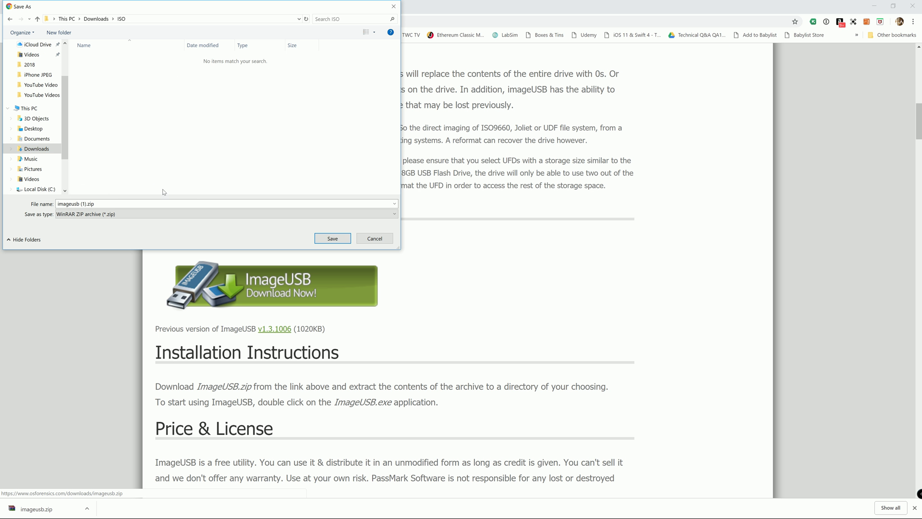
click(140, 206)
click(106, 204)
click(331, 238)
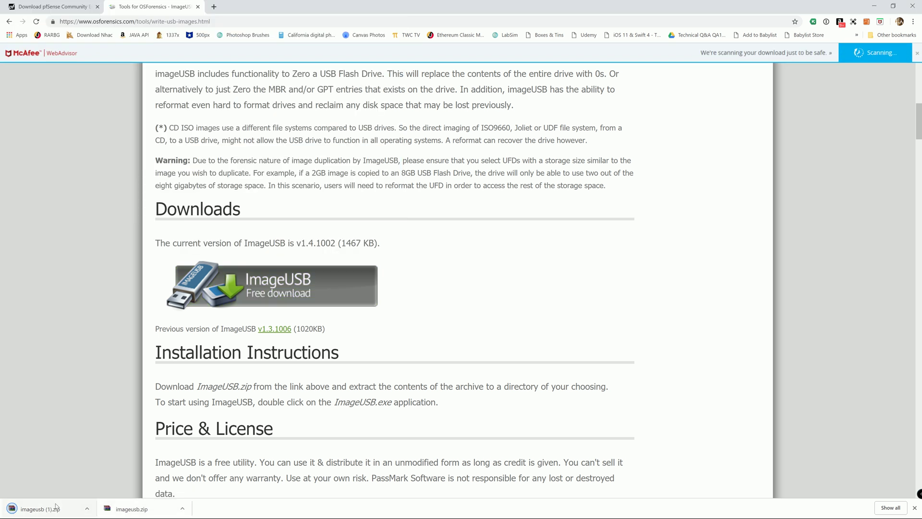
click(56, 508)
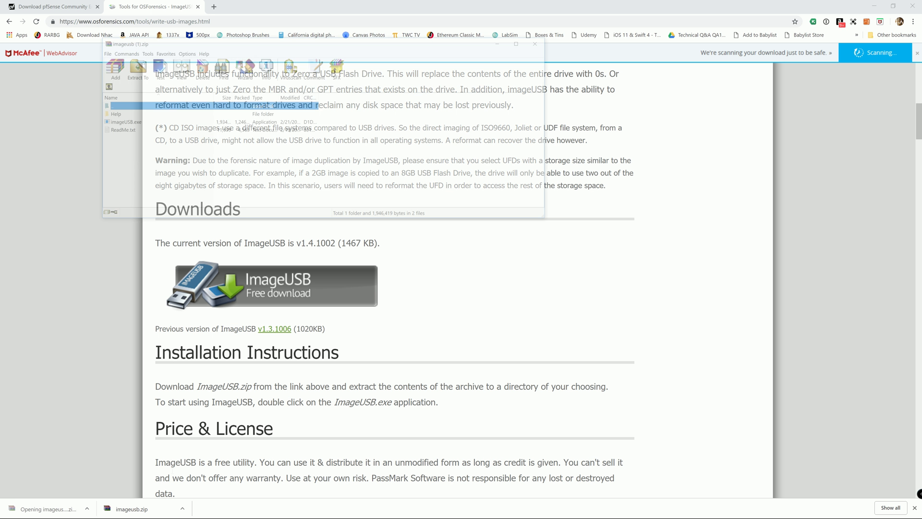
Step: Begin extracting the archive, then cancel the extraction options dialog
click(136, 75)
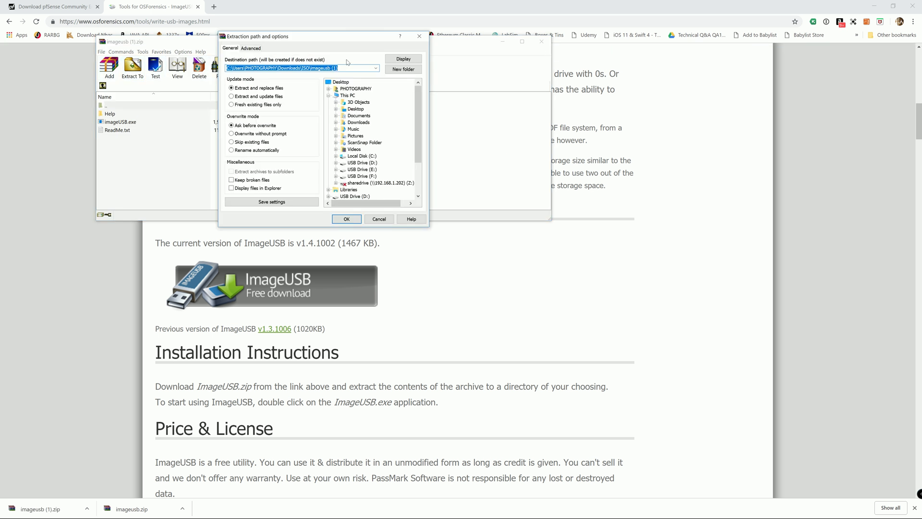
drag(346, 68, 329, 68)
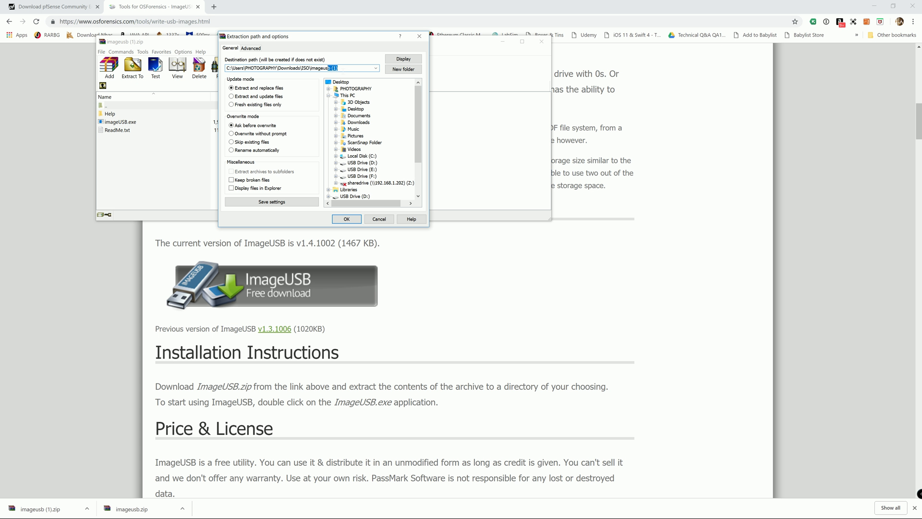
click(419, 36)
right_click(127, 124)
key(Escape)
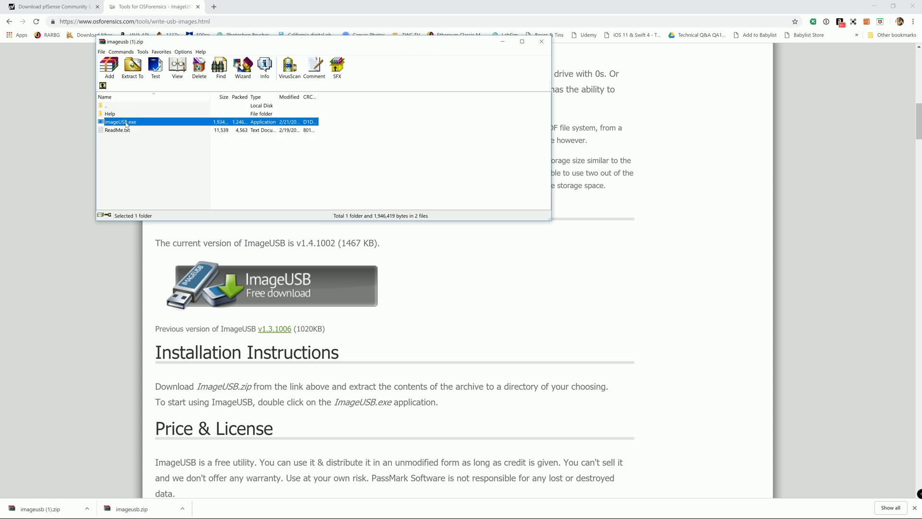
Step: Extract imageUSB.exe directly into the ISO folder, removing the imageusb (1) subfolder, and close WinRAR
right_click(126, 124)
click(152, 161)
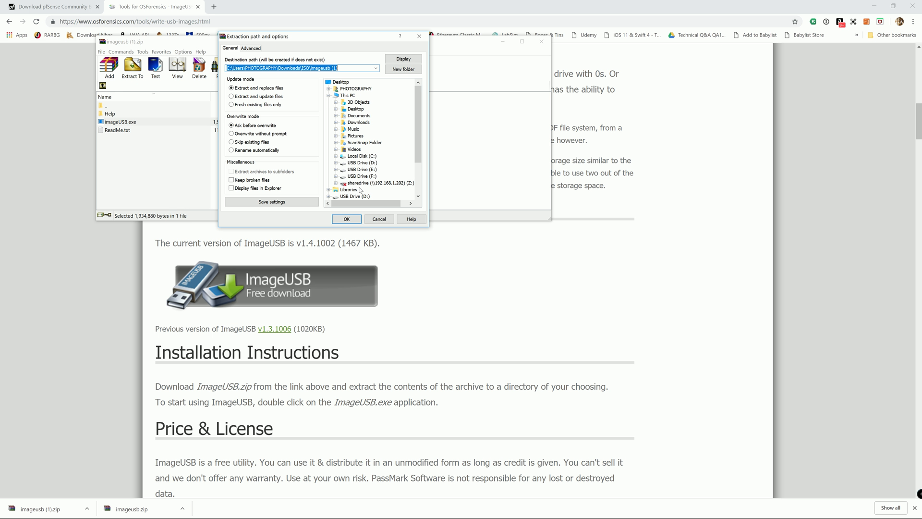
drag(339, 68, 312, 68)
key(BackSpace)
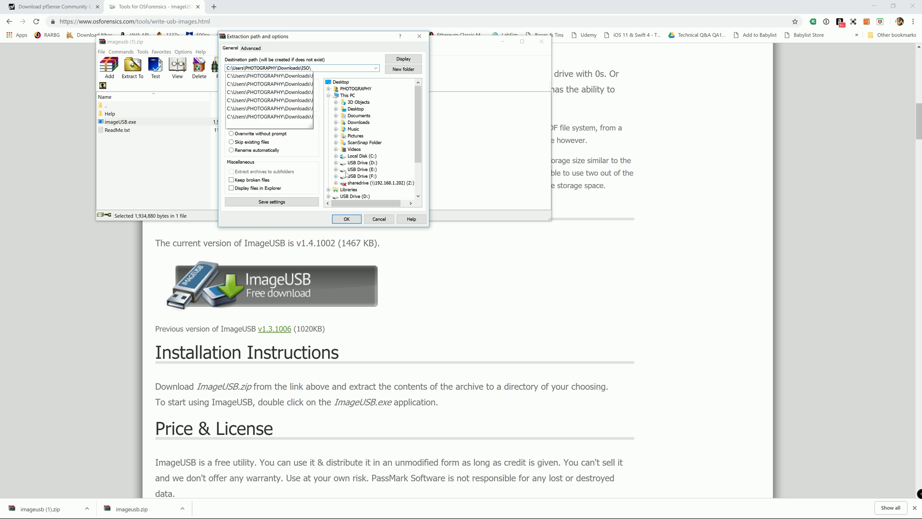
click(345, 218)
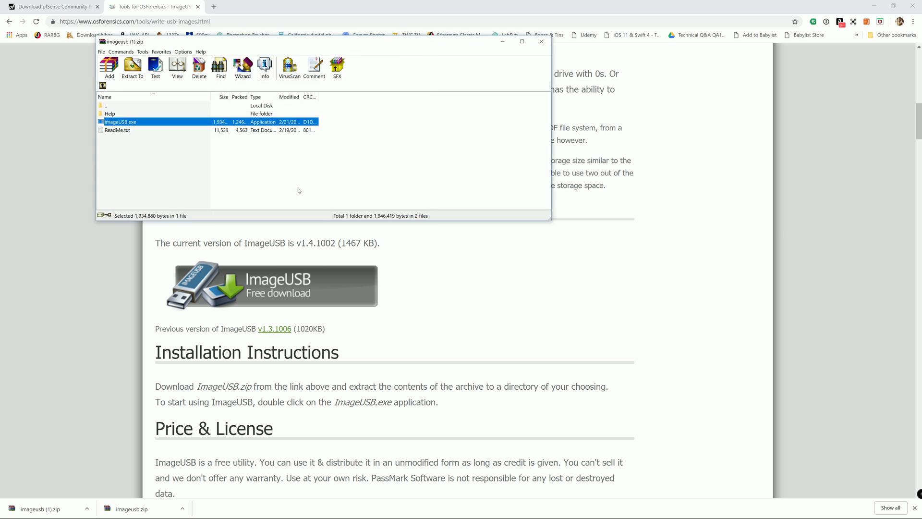
click(539, 44)
key(super)
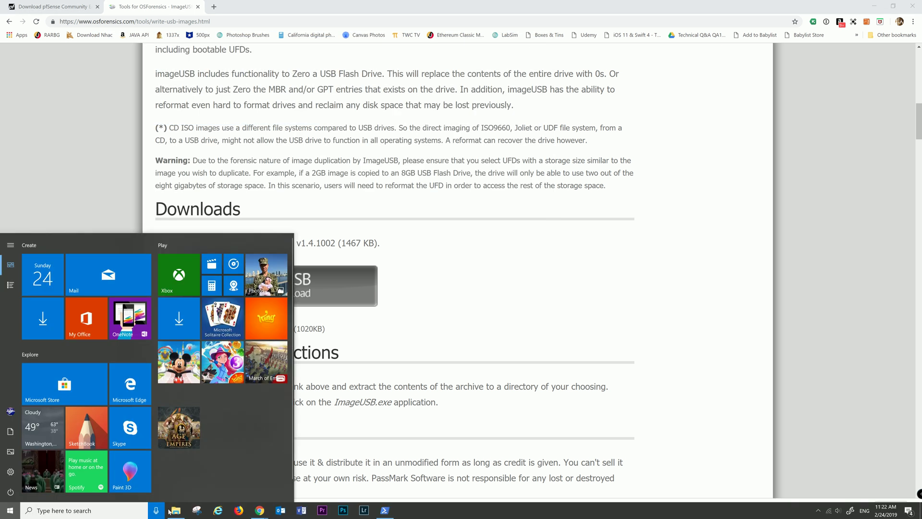
Step: Delete imageusb (1).zip from the Downloads\ISO folder in File Explorer
click(178, 512)
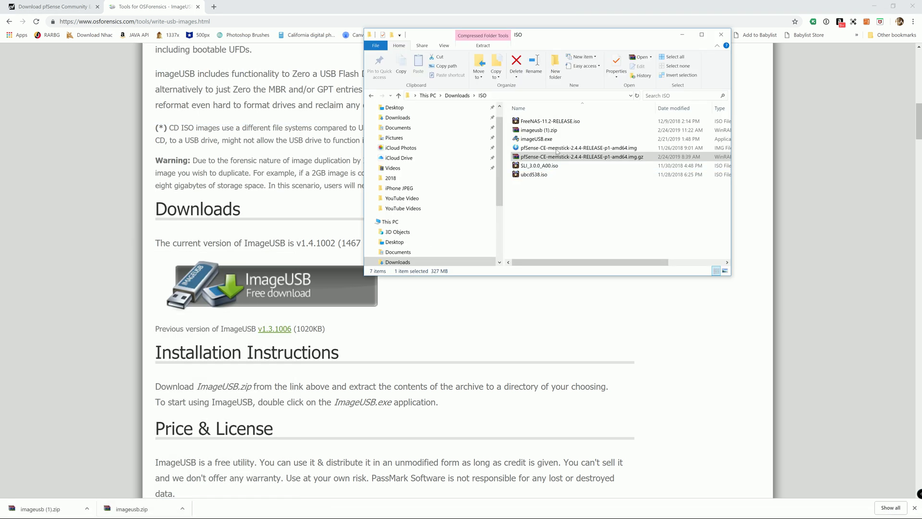
click(545, 136)
right_click(544, 135)
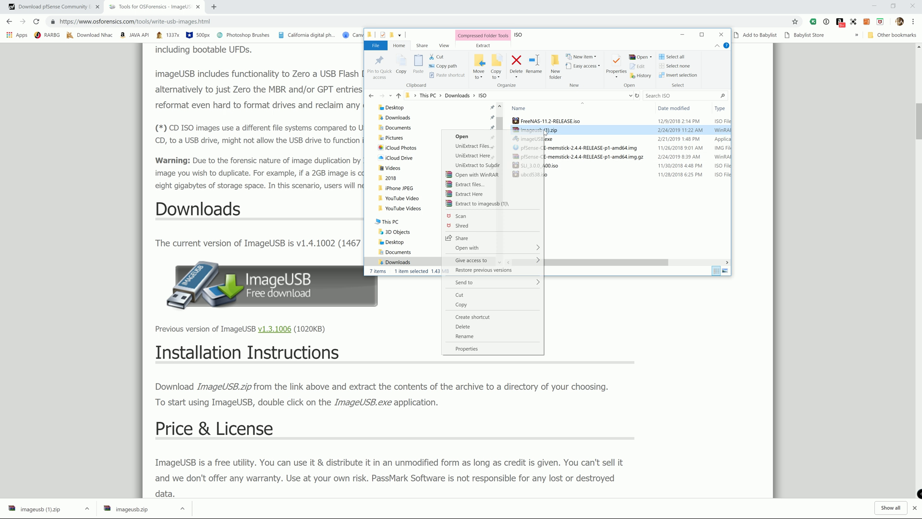
click(469, 326)
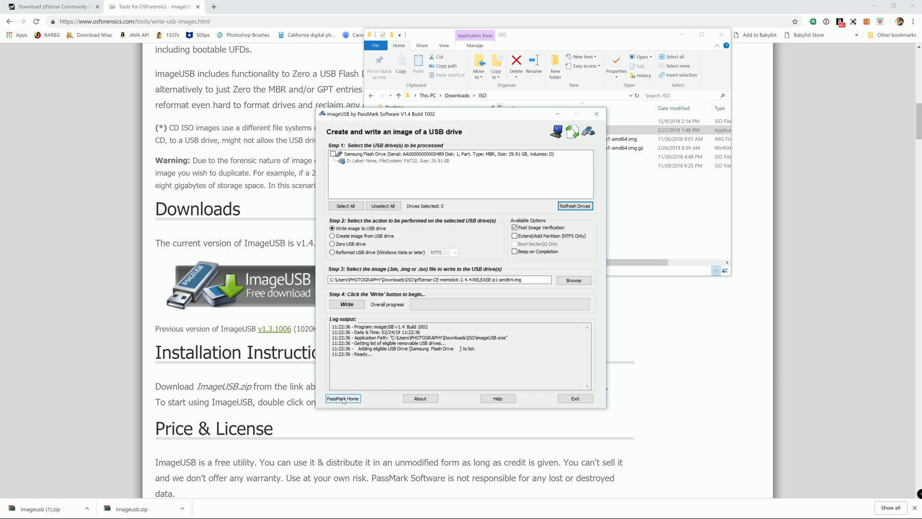
Step: Tick the Samsung Flash Drive as target and load pfSense-CE-memstick-2.4.4-RELEASE-p1-amd64.img as the source image
drag(461, 115, 308, 101)
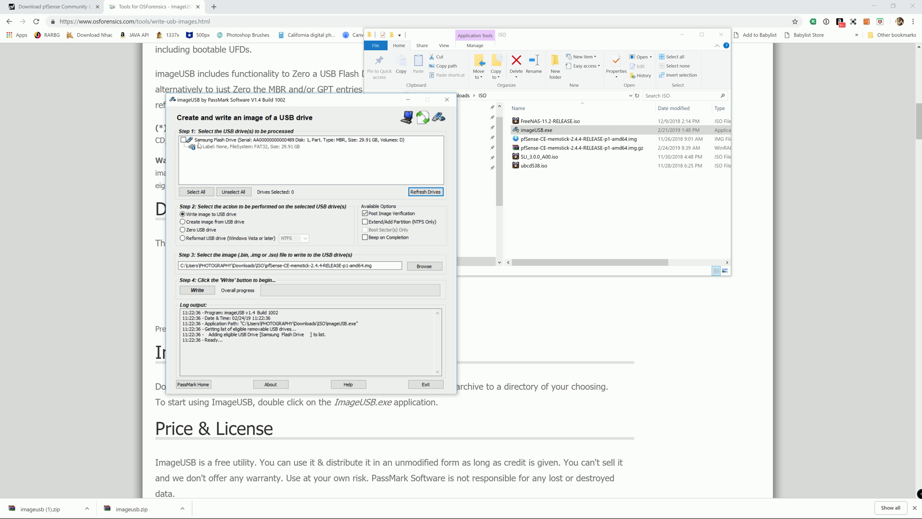
click(183, 140)
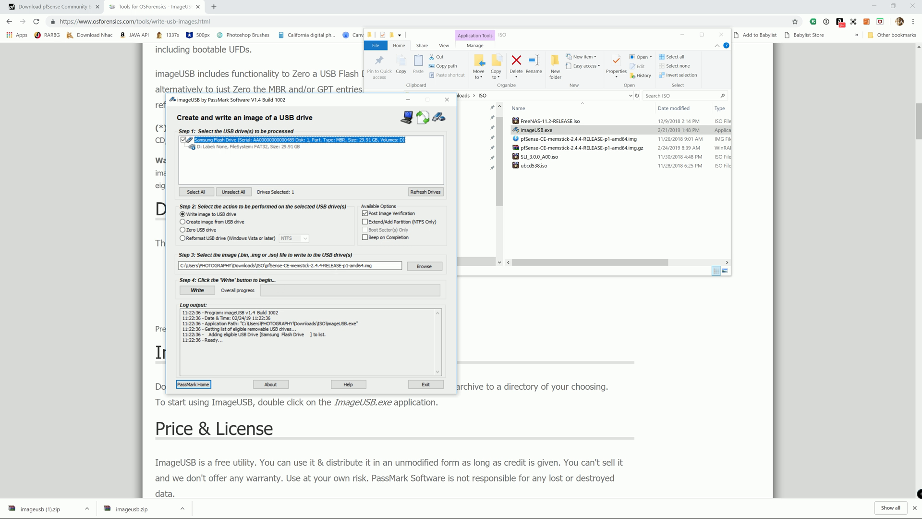
click(424, 266)
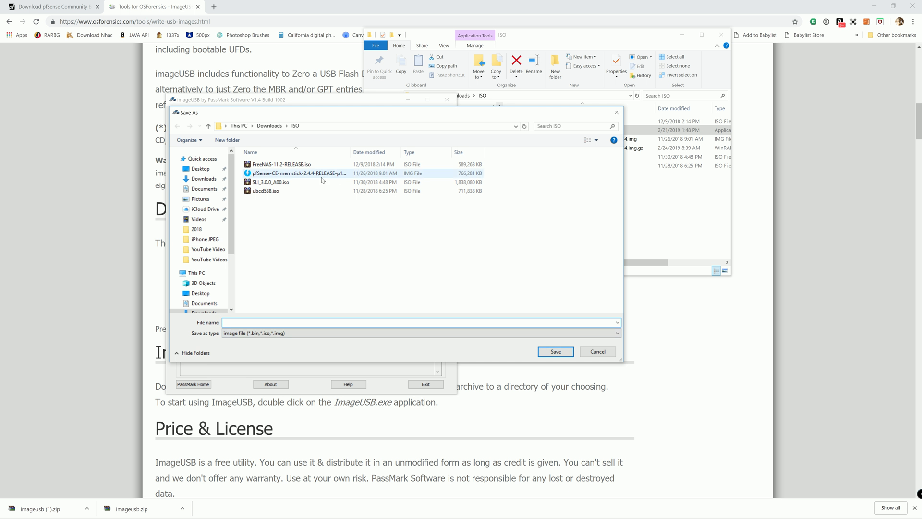
click(319, 173)
double_click(319, 173)
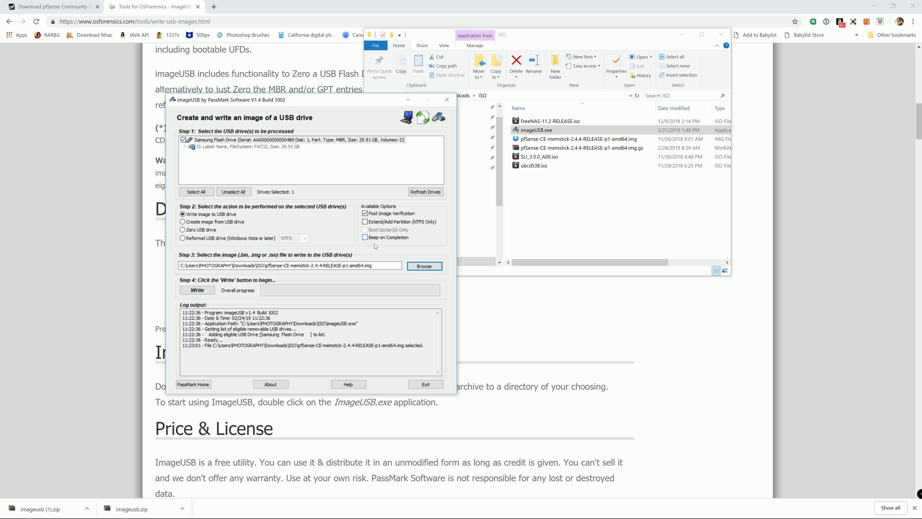
Step: Write the pfSense image to the Samsung drive, accepting both warnings, until MD5 and SHA1 verification match
click(206, 292)
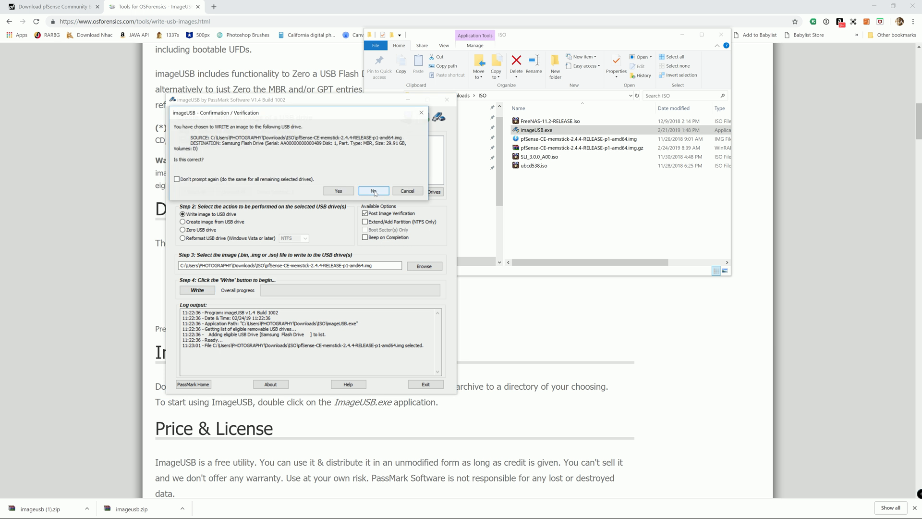
key(Return)
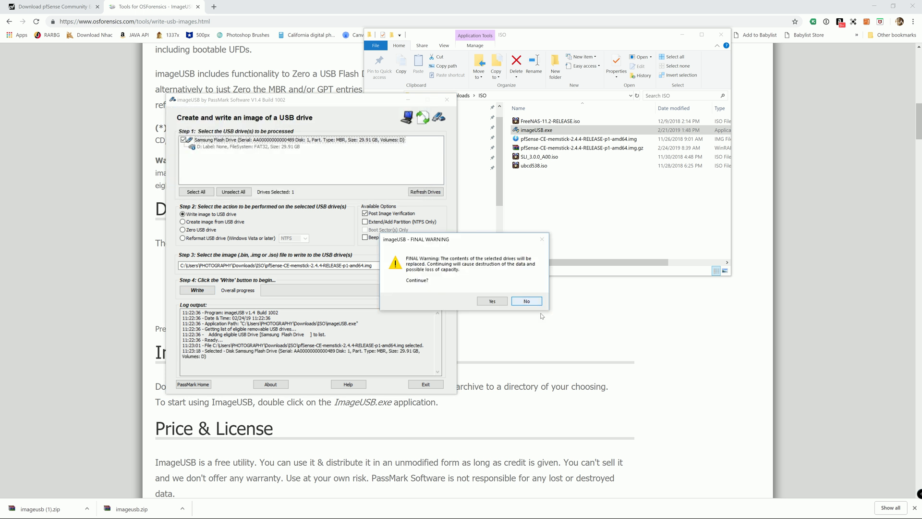
click(493, 300)
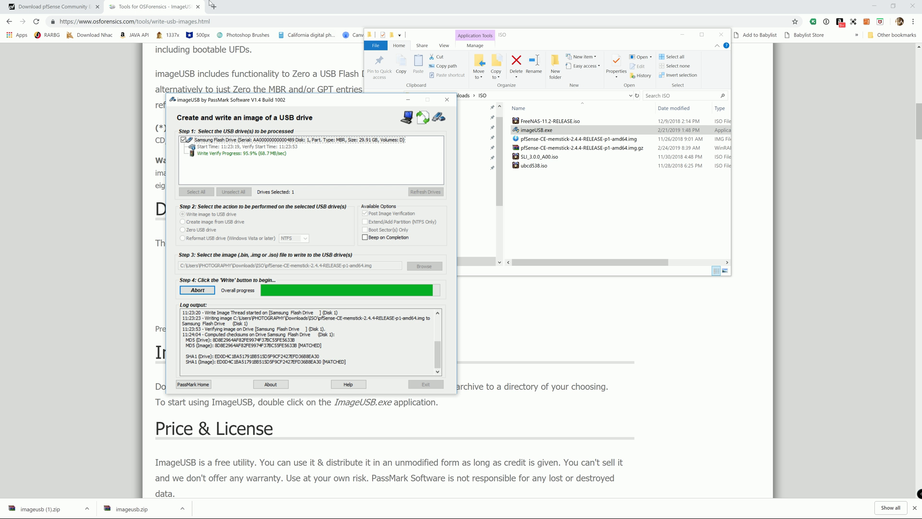
Step: Dismiss Imaging Completed, close the PFSENSE (H:) window, cancel formatting drive G:, and quit ImageUSB
click(290, 179)
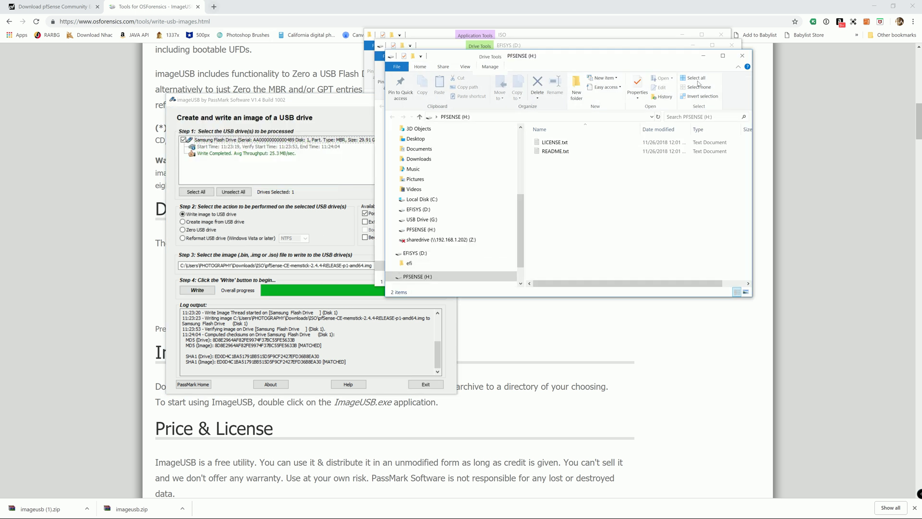
click(744, 57)
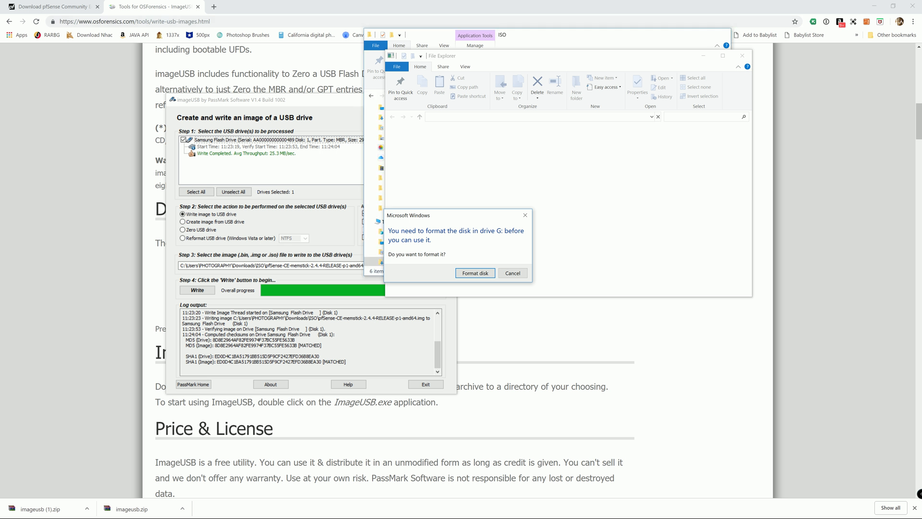
click(511, 280)
click(546, 278)
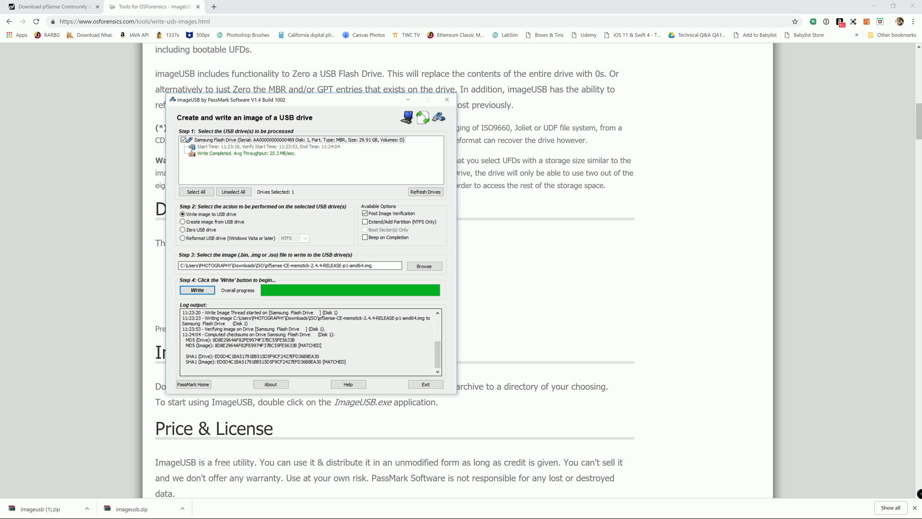
click(425, 385)
Step: Safely eject the USB flash drive from the notification area until Windows reports it safe to remove
key(super)
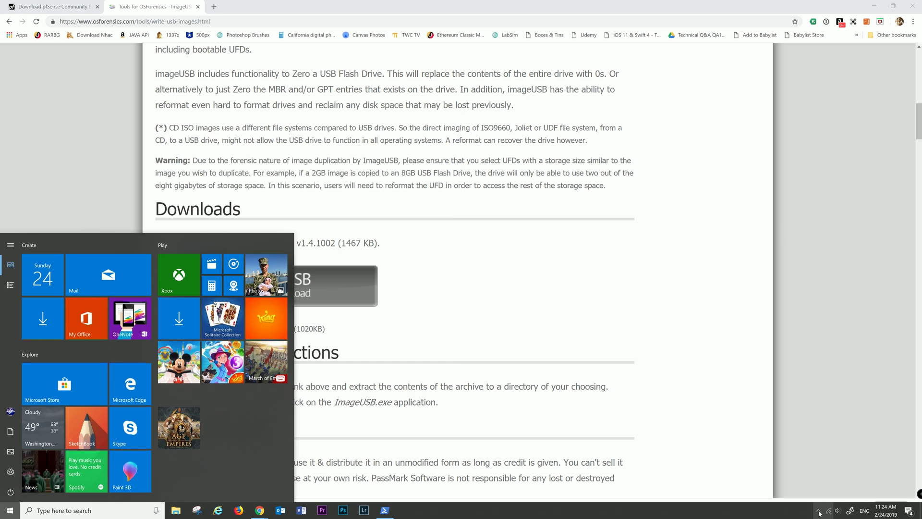
click(818, 511)
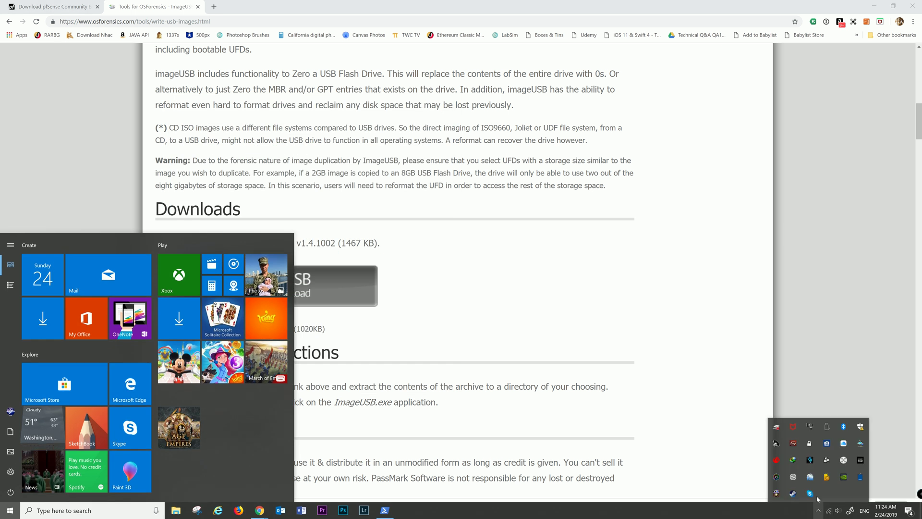
click(827, 426)
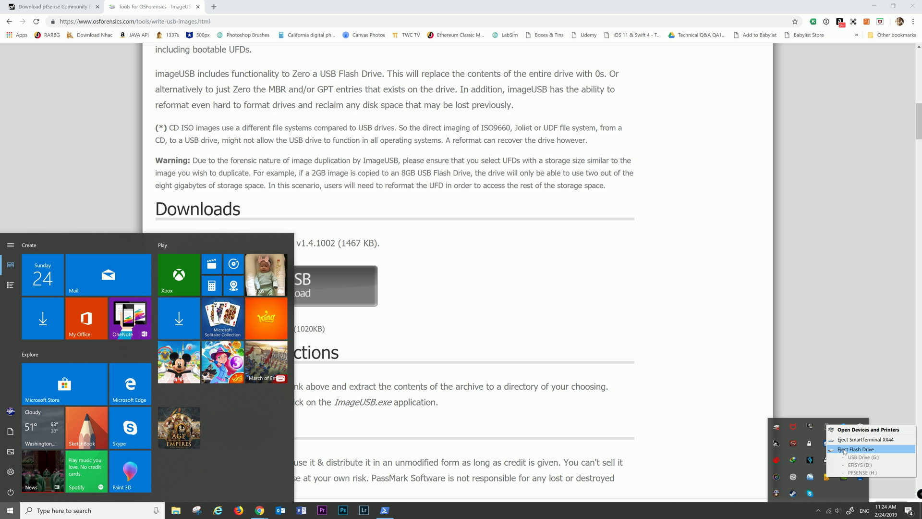
click(845, 450)
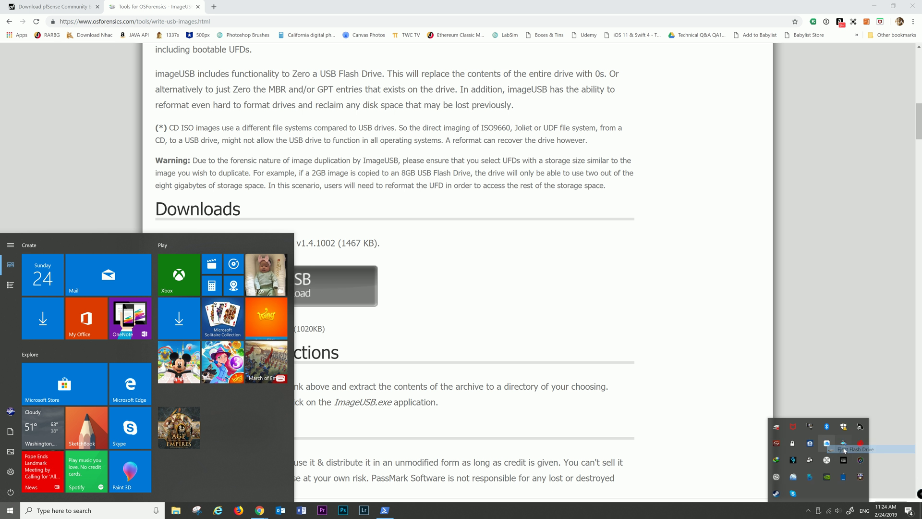
click(487, 267)
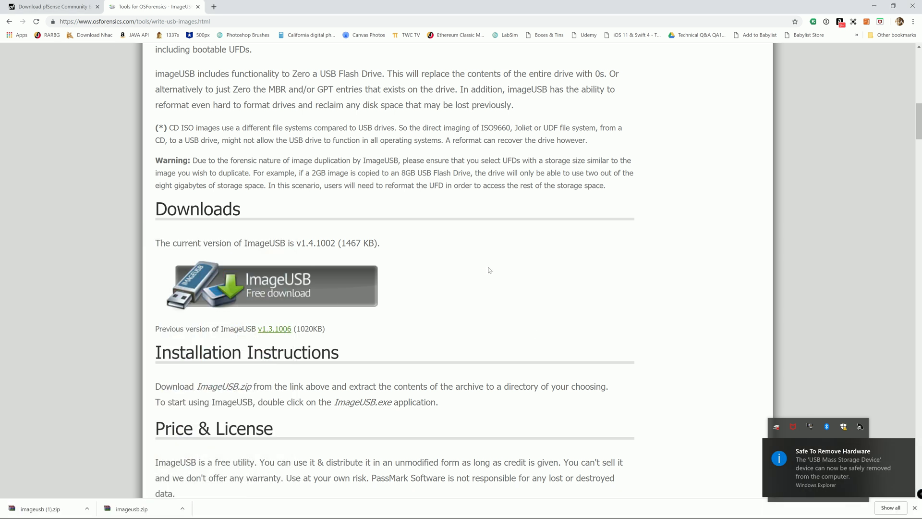